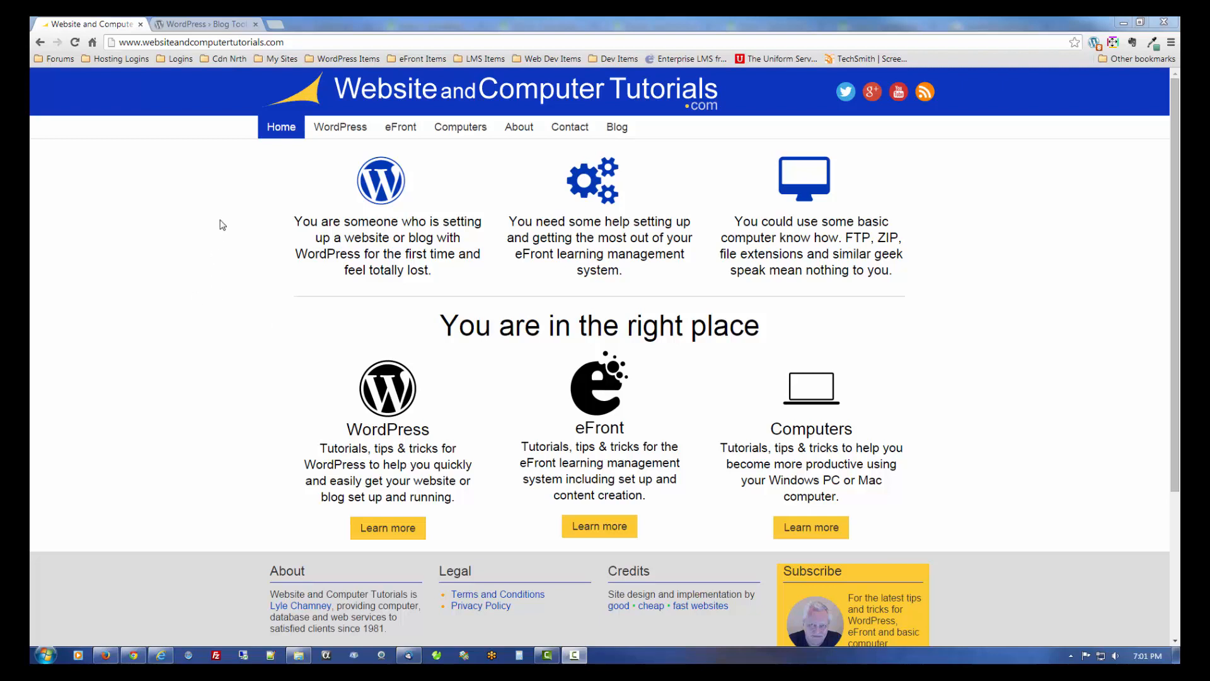
# - Download the WordPress 4.0.1 zip from wordpress.org and bring up the Downloads folder
pyautogui.click(219, 25)
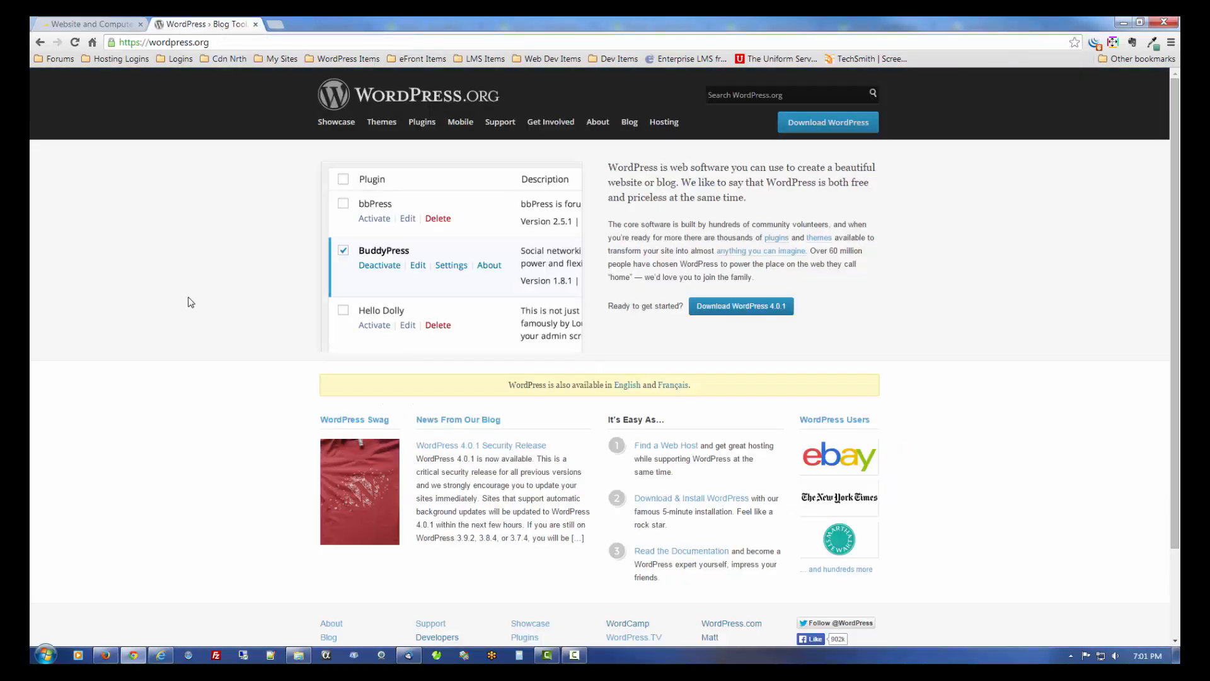
pyautogui.click(729, 308)
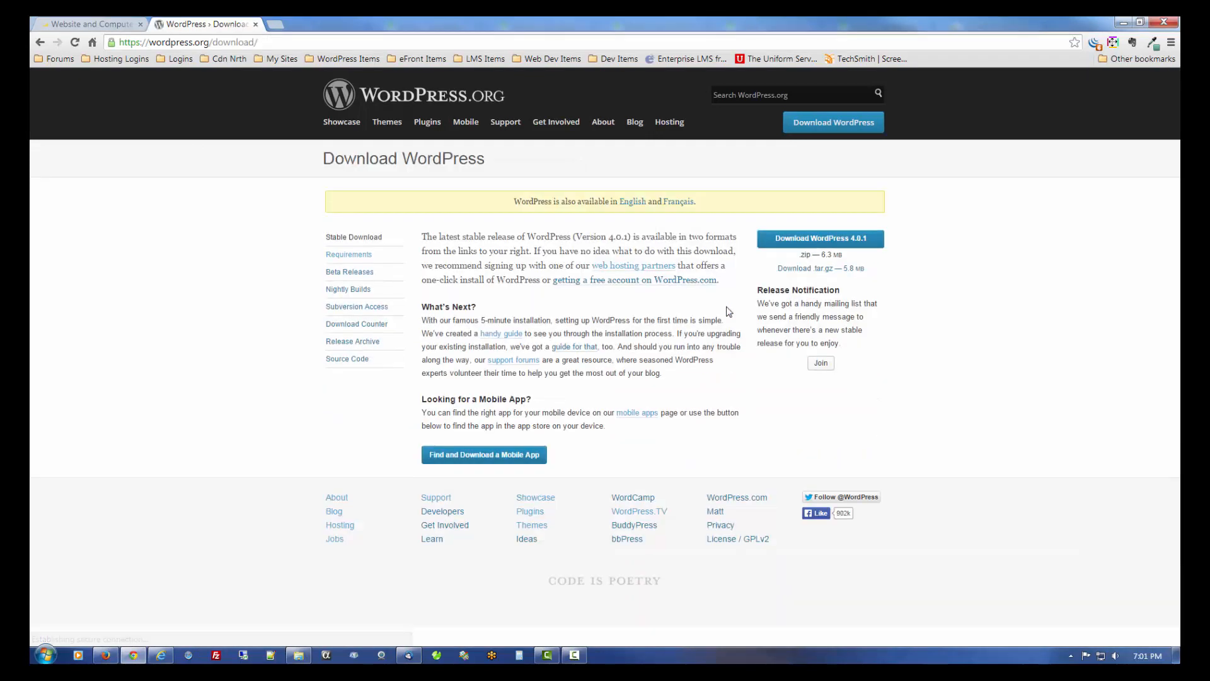
pyautogui.click(829, 244)
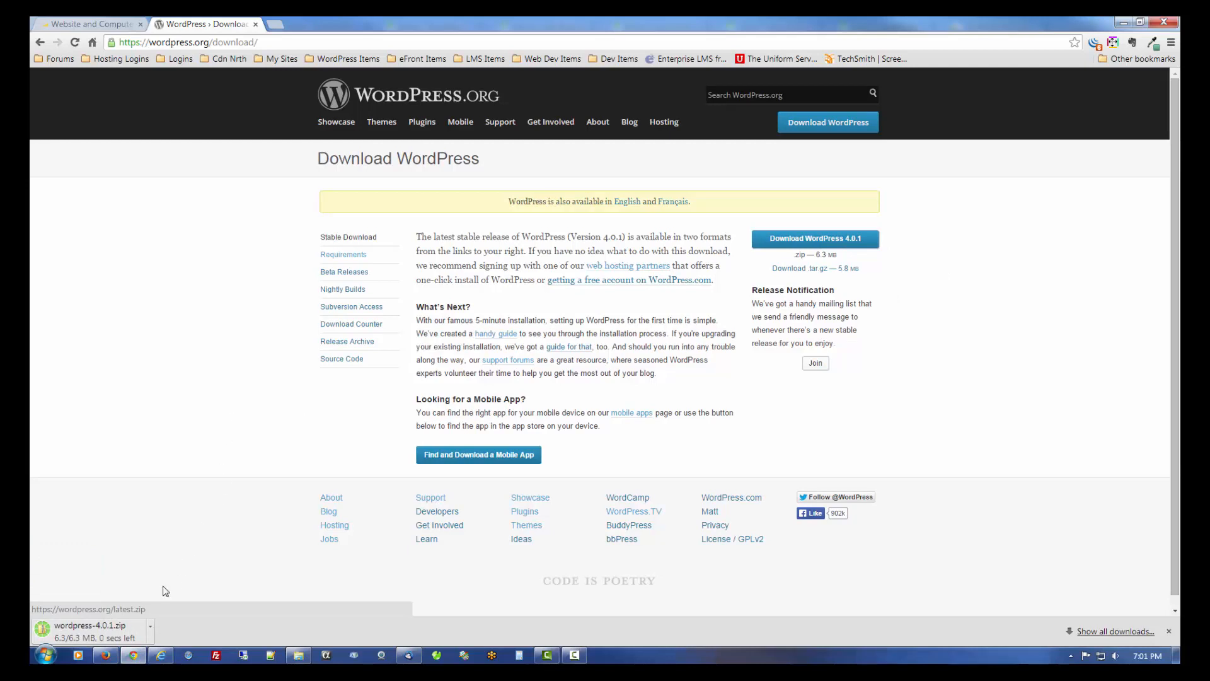
pyautogui.click(301, 656)
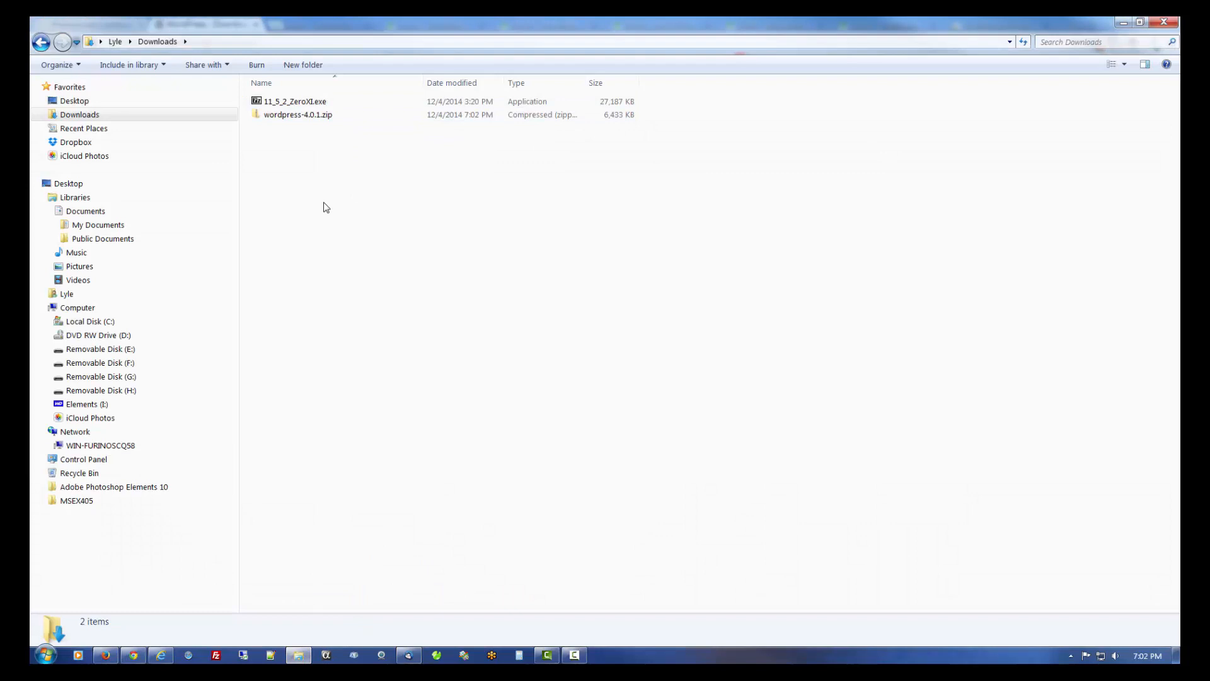
# - Copy wordpress-4.0.1.zip from the Downloads folder
pyautogui.click(312, 117)
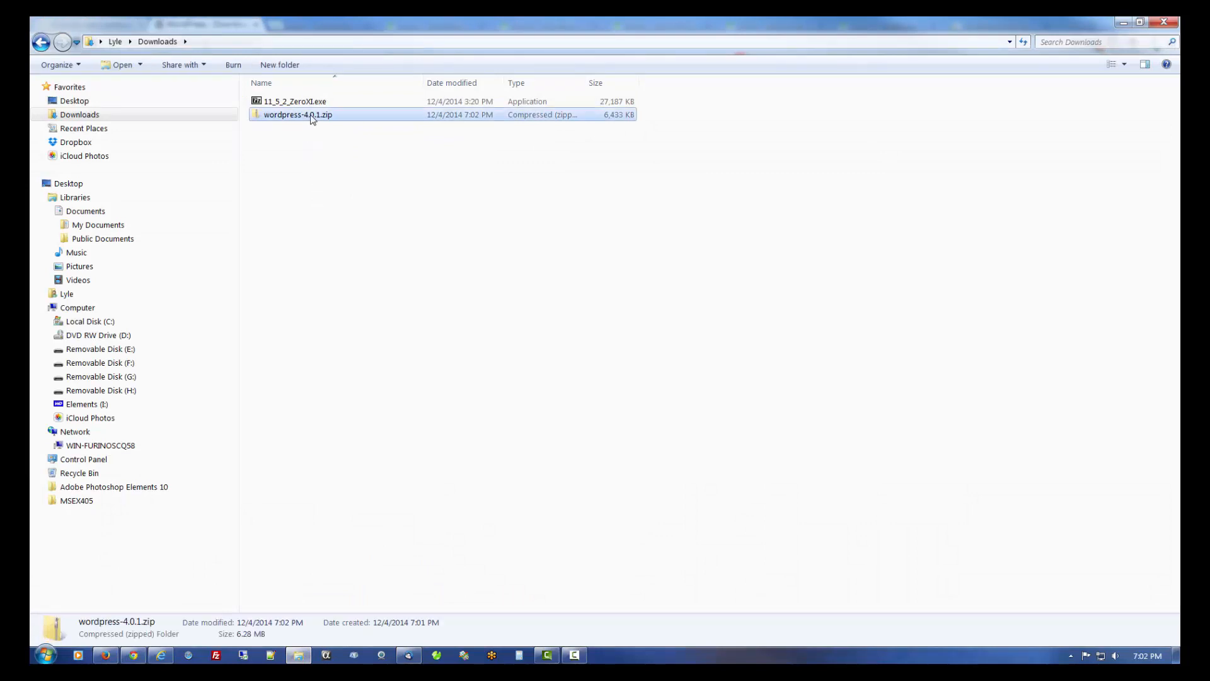
pyautogui.rightClick(312, 118)
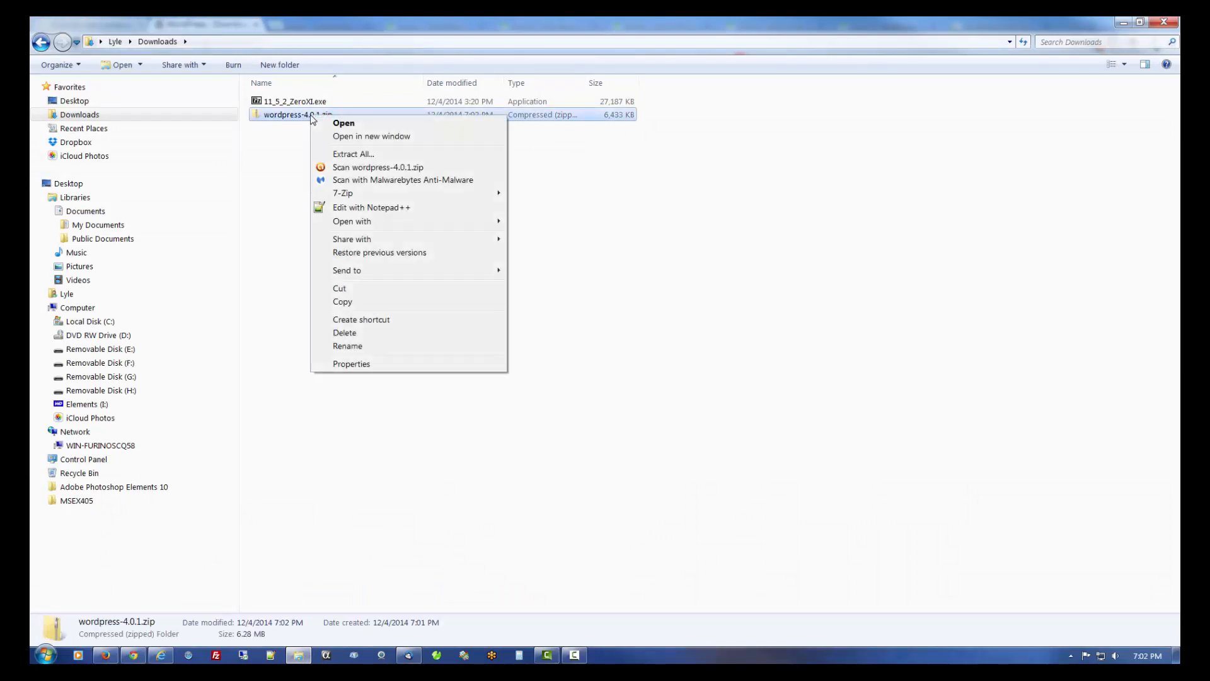
pyautogui.click(346, 303)
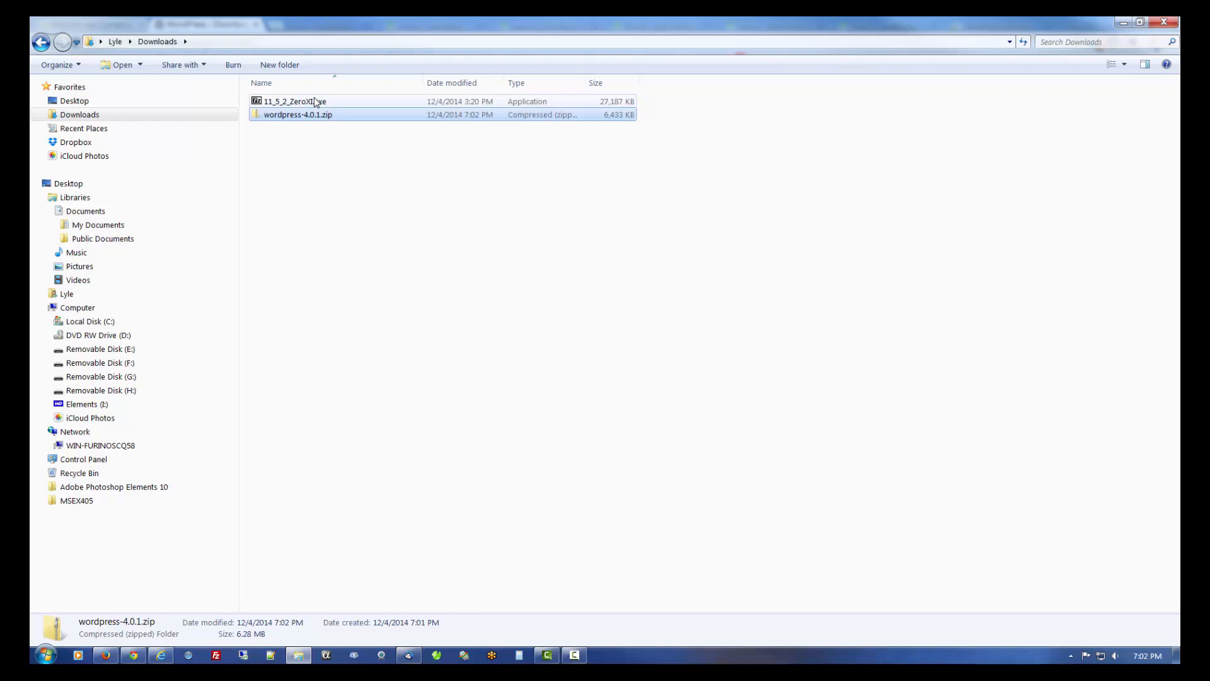
pyautogui.click(94, 322)
pyautogui.click(641, 339)
pyautogui.scroll(-7, 640, 339)
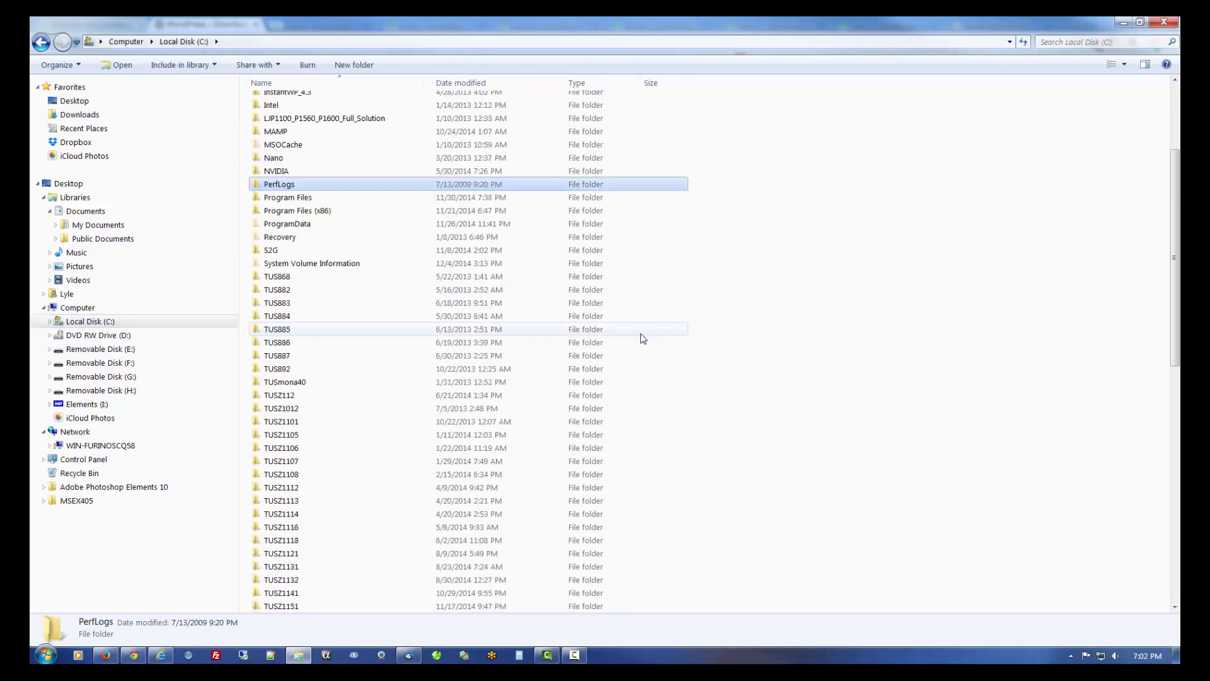
pyautogui.doubleClick(304, 501)
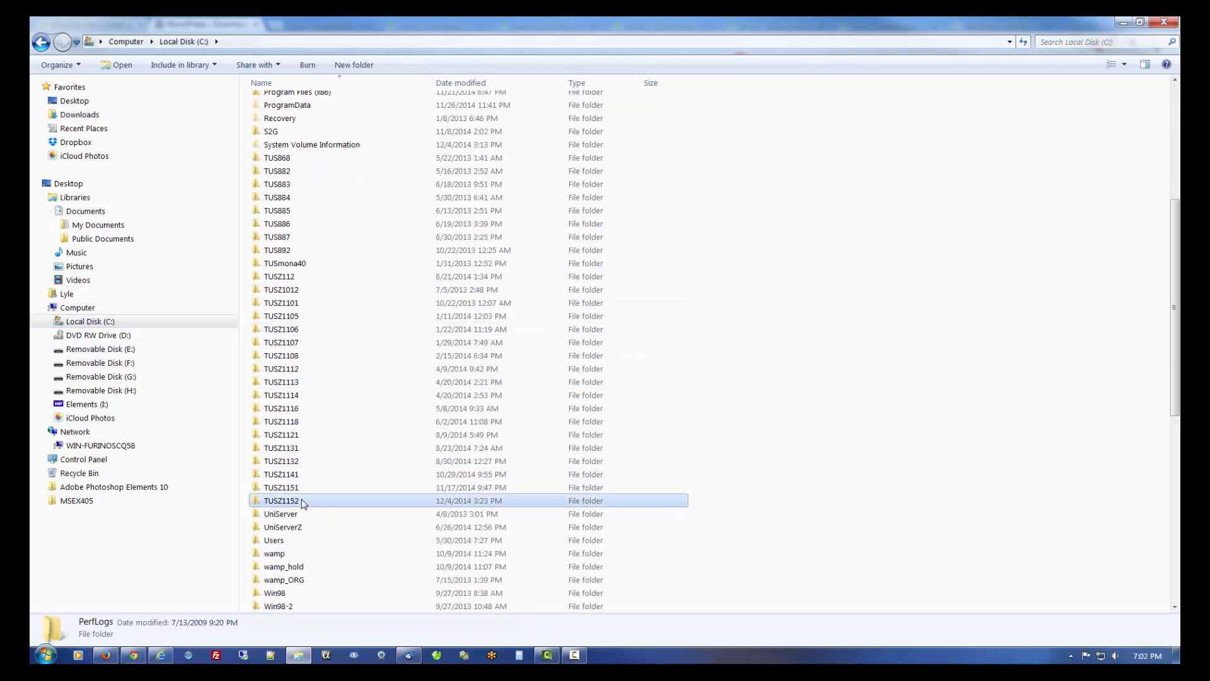
pyautogui.doubleClick(315, 102)
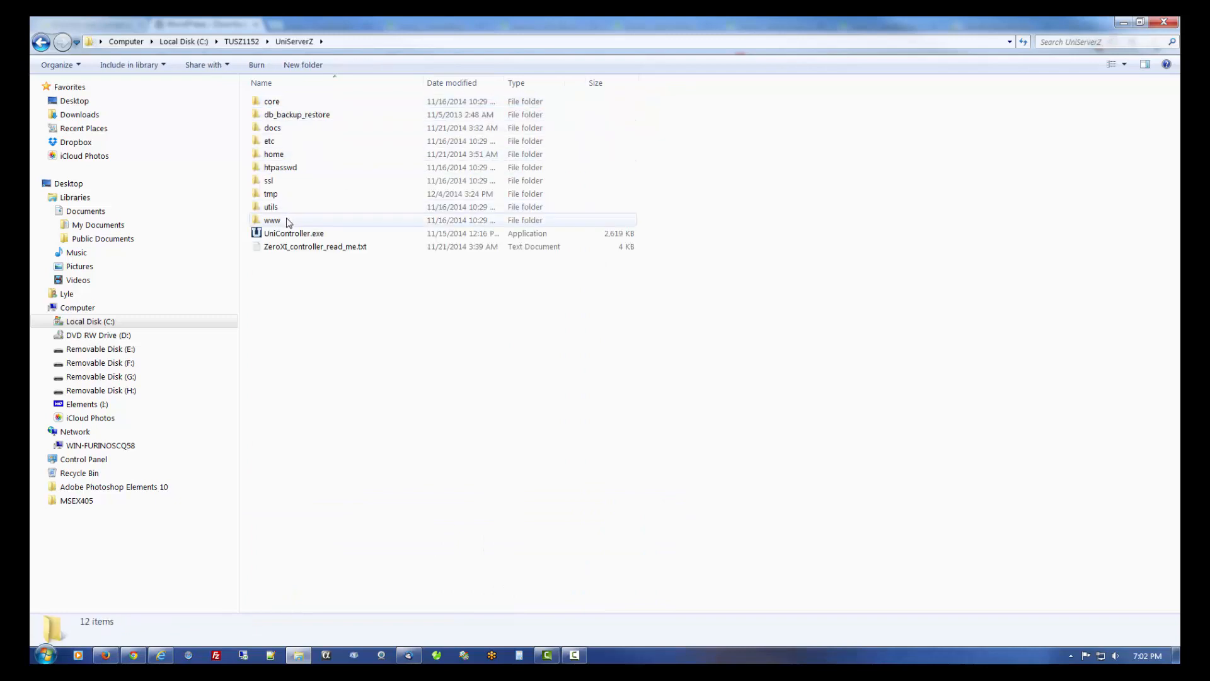
pyautogui.doubleClick(272, 220)
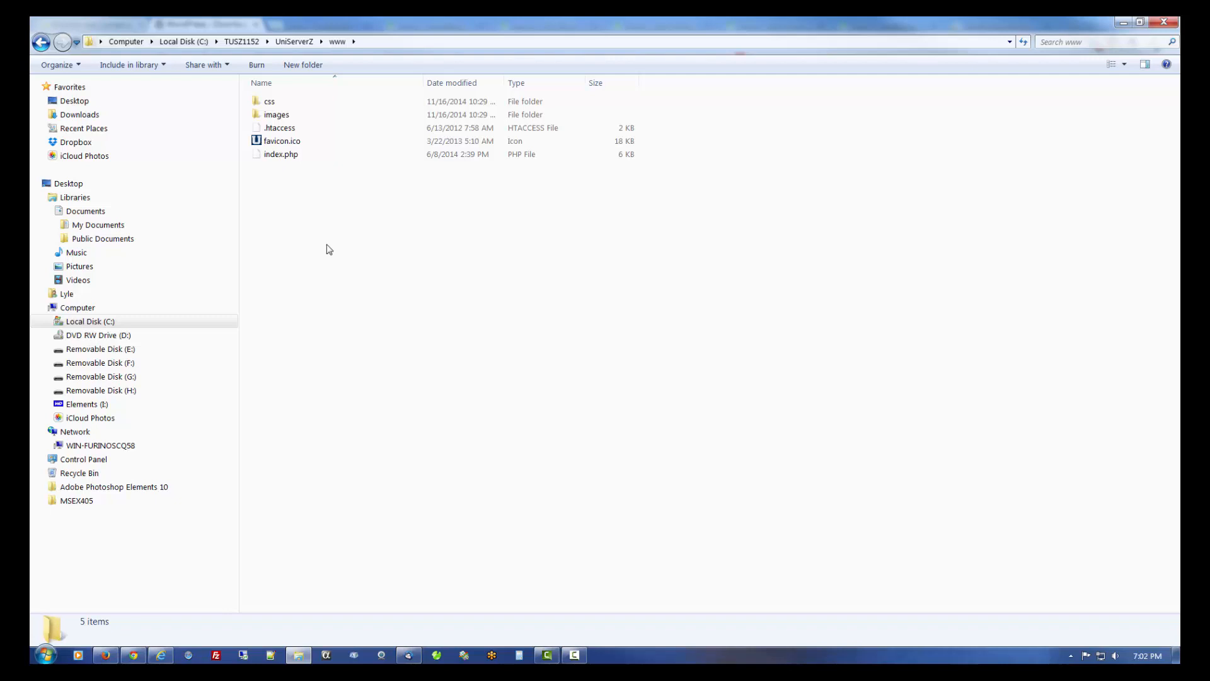
# - Paste wordpress-4.0.1.zip into the www folder and bring up its 7-Zip menu
pyautogui.rightClick(308, 207)
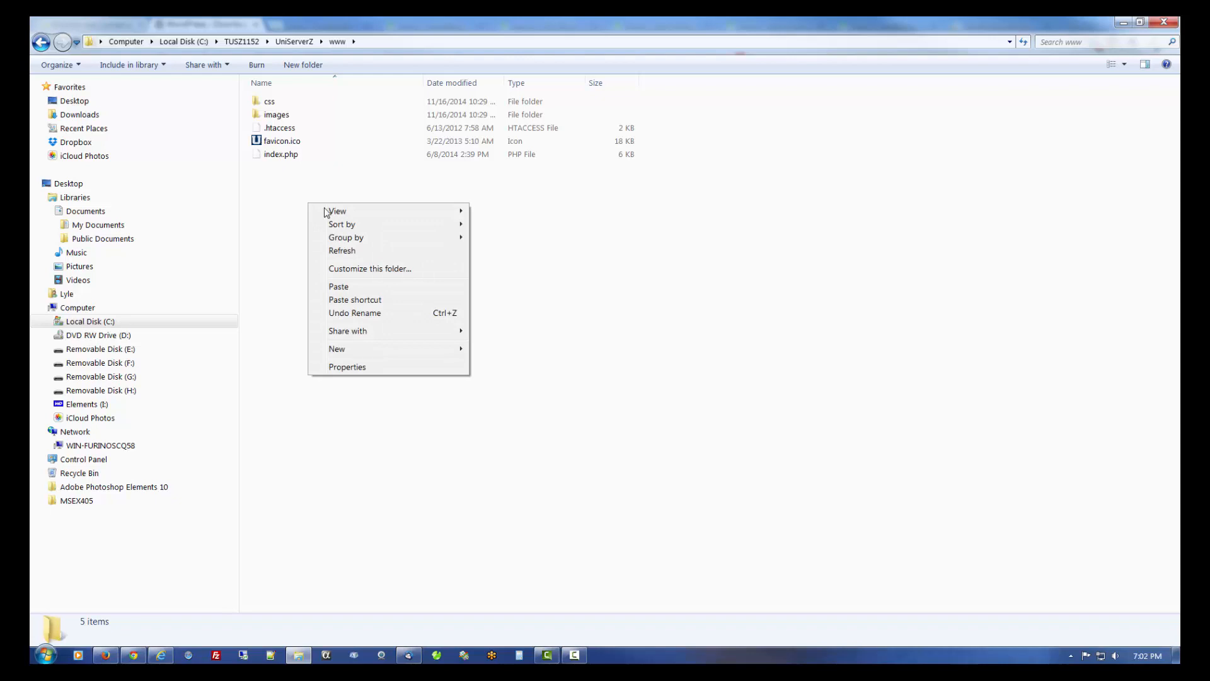
pyautogui.click(348, 288)
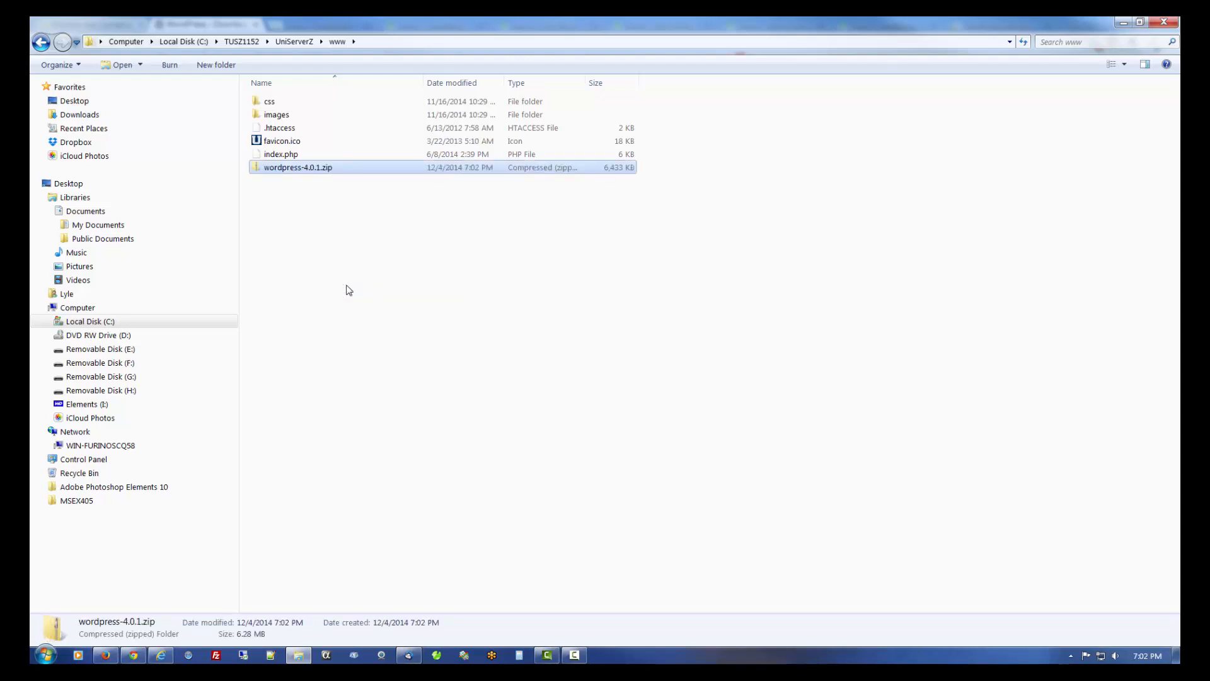
pyautogui.rightClick(313, 171)
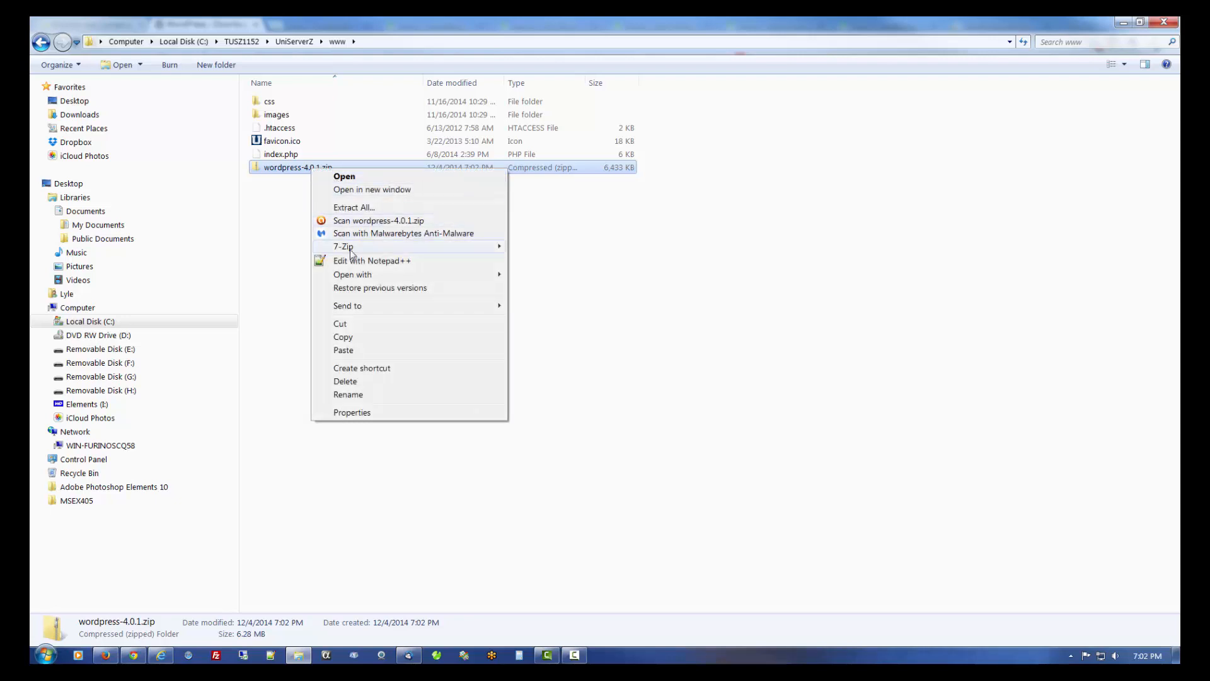
pyautogui.moveTo(351, 253)
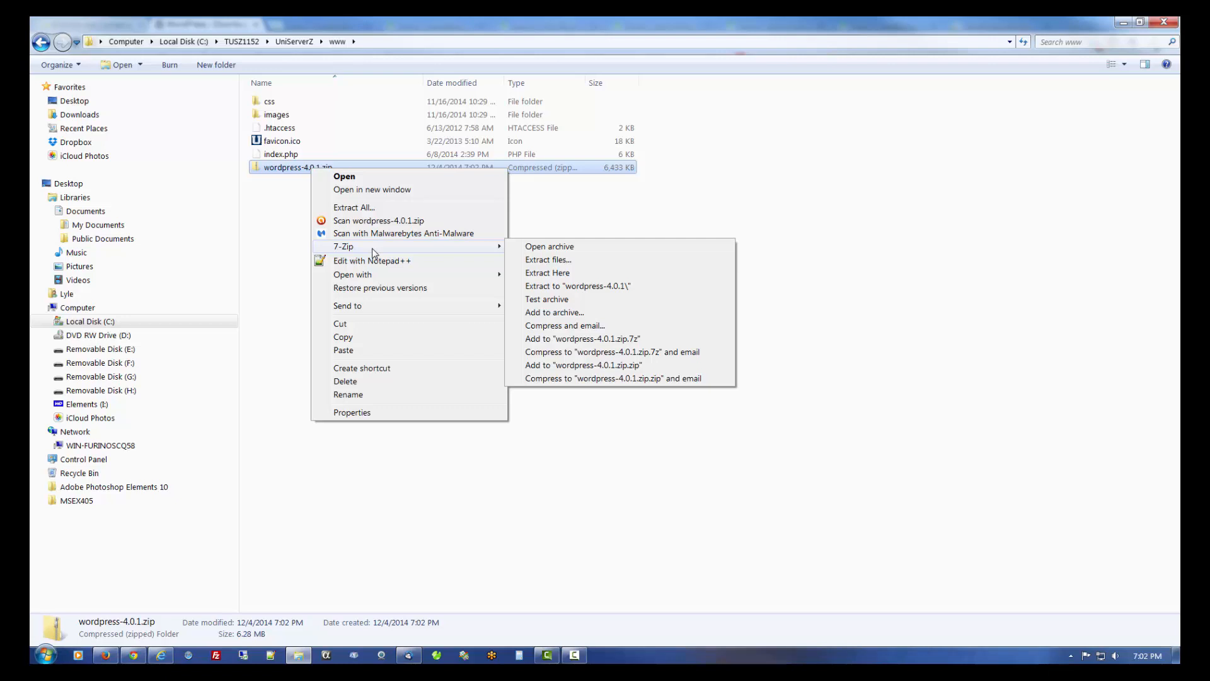
# - Open the zip in 7-Zip File Manager, confirm it holds one wordpress folder, then close it
pyautogui.click(539, 250)
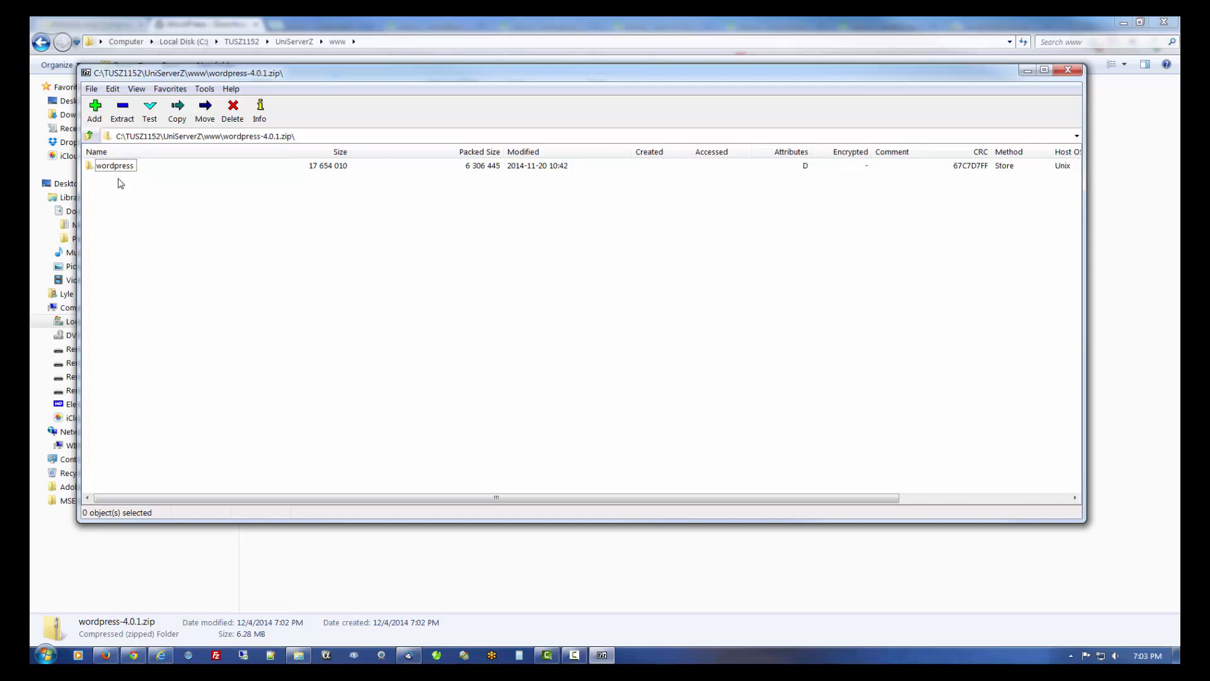
pyautogui.click(1067, 70)
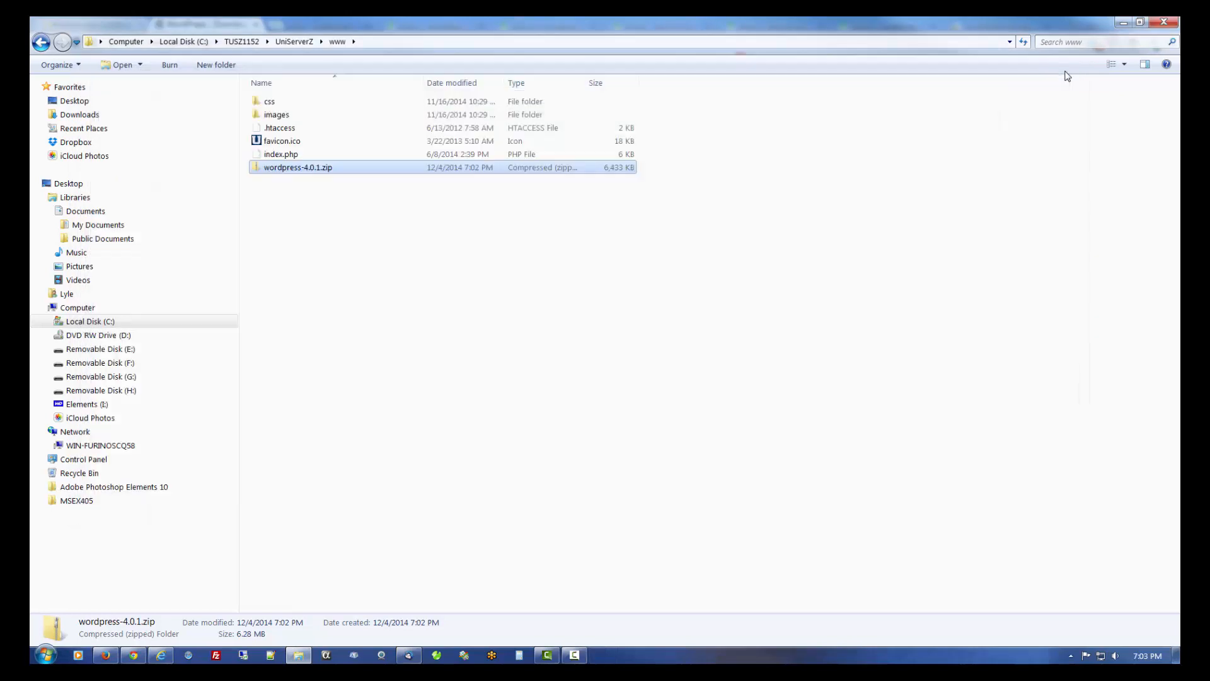
# - Extract wordpress-4.0.1.zip into www and open the resulting 19-item wordpress folder
pyautogui.rightClick(280, 174)
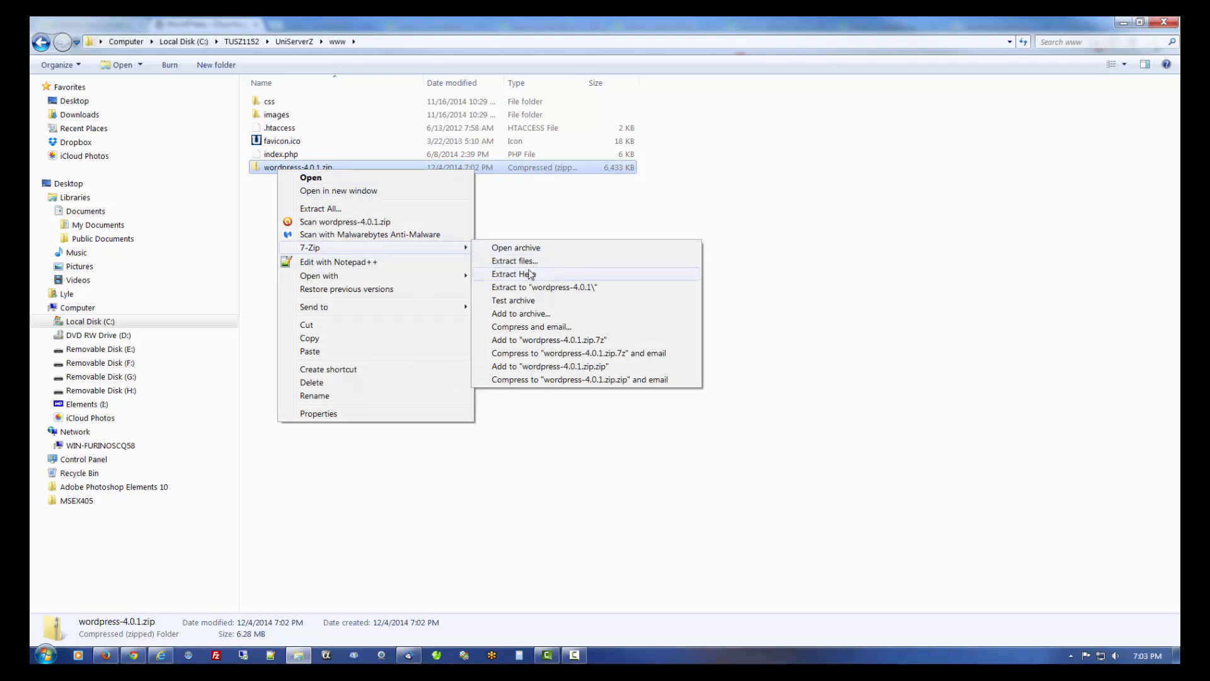
pyautogui.click(530, 275)
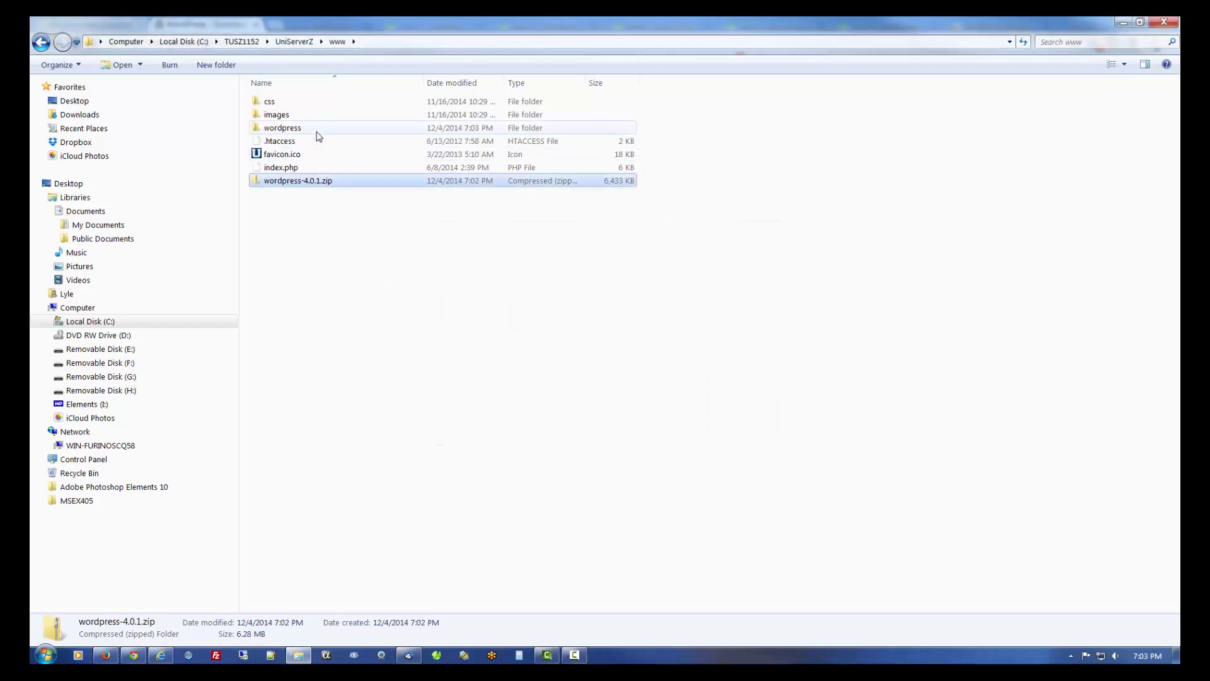
pyautogui.doubleClick(318, 129)
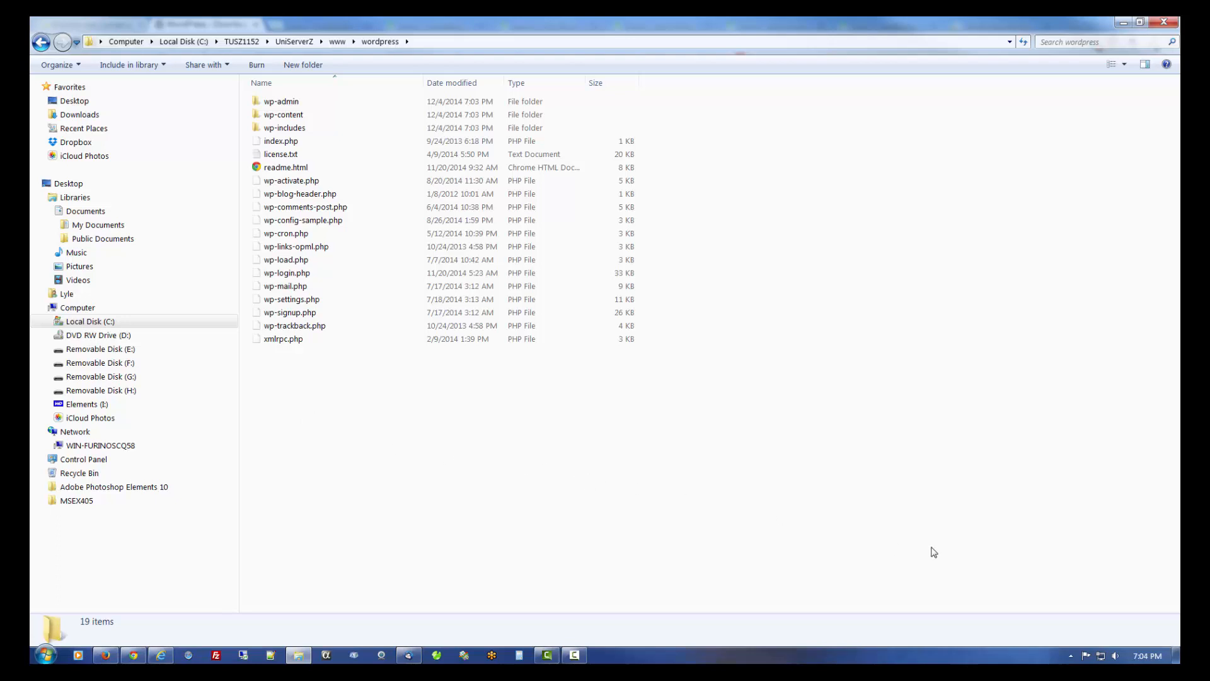
pyautogui.click(1071, 656)
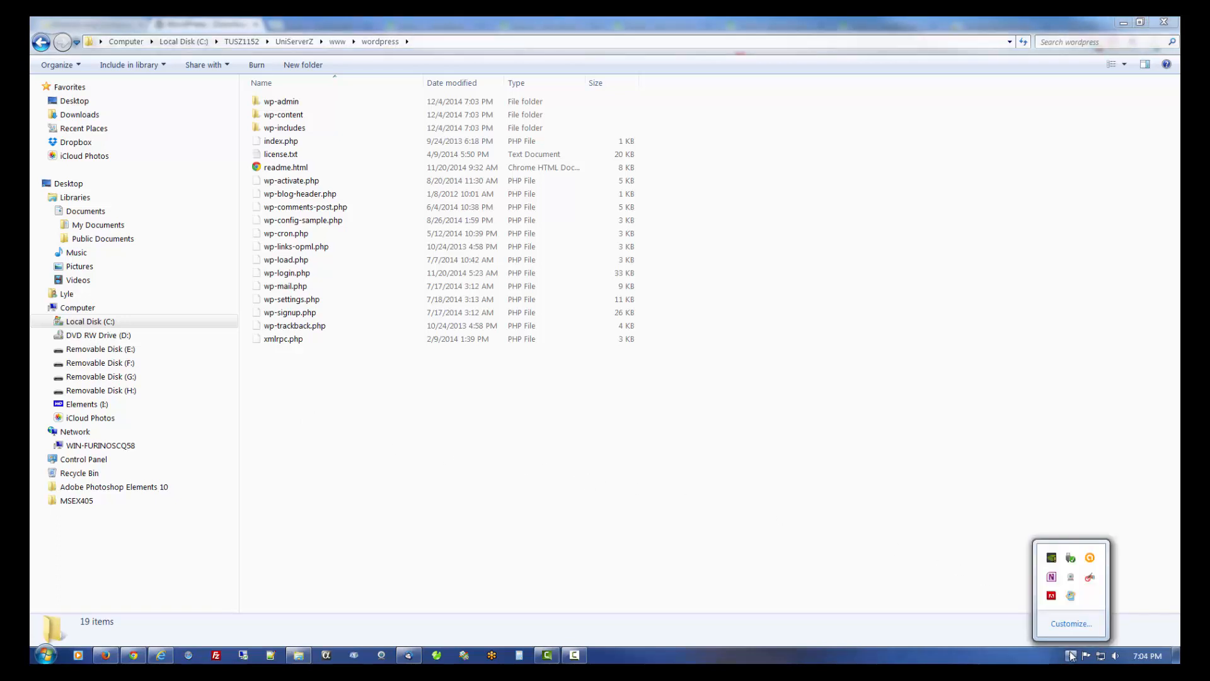
pyautogui.click(964, 593)
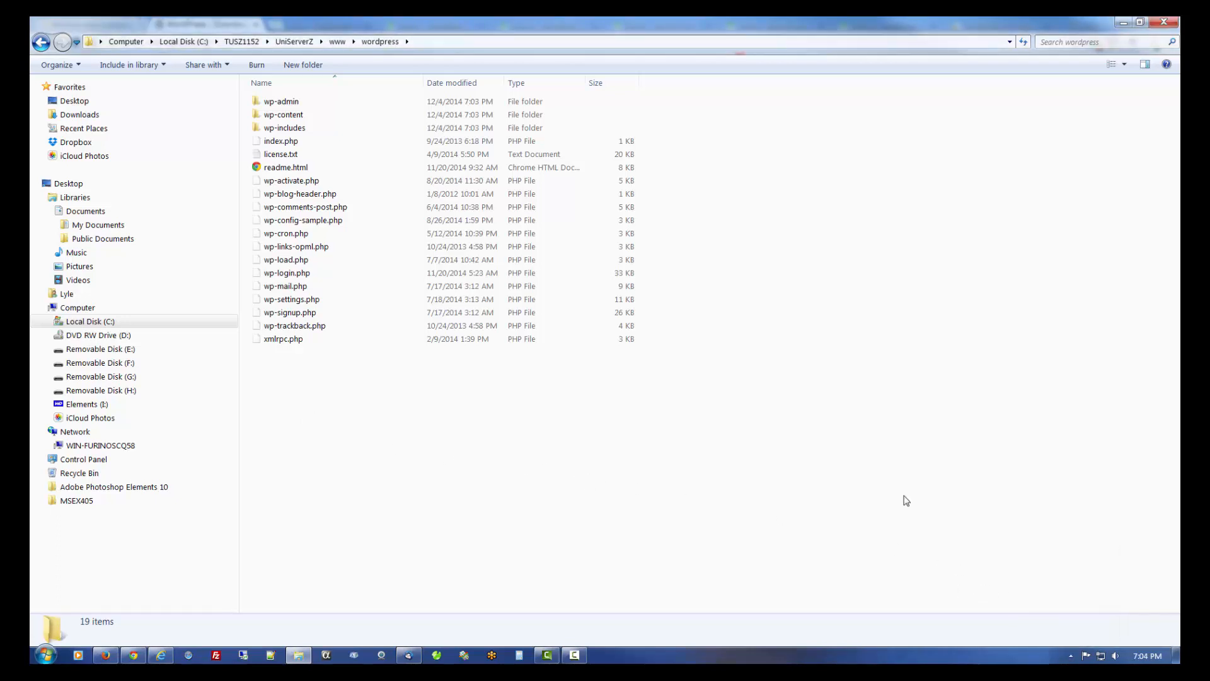
# - Launch UniController.exe, keep the current MySQL root password, and start Apache and MySQL
pyautogui.click(295, 41)
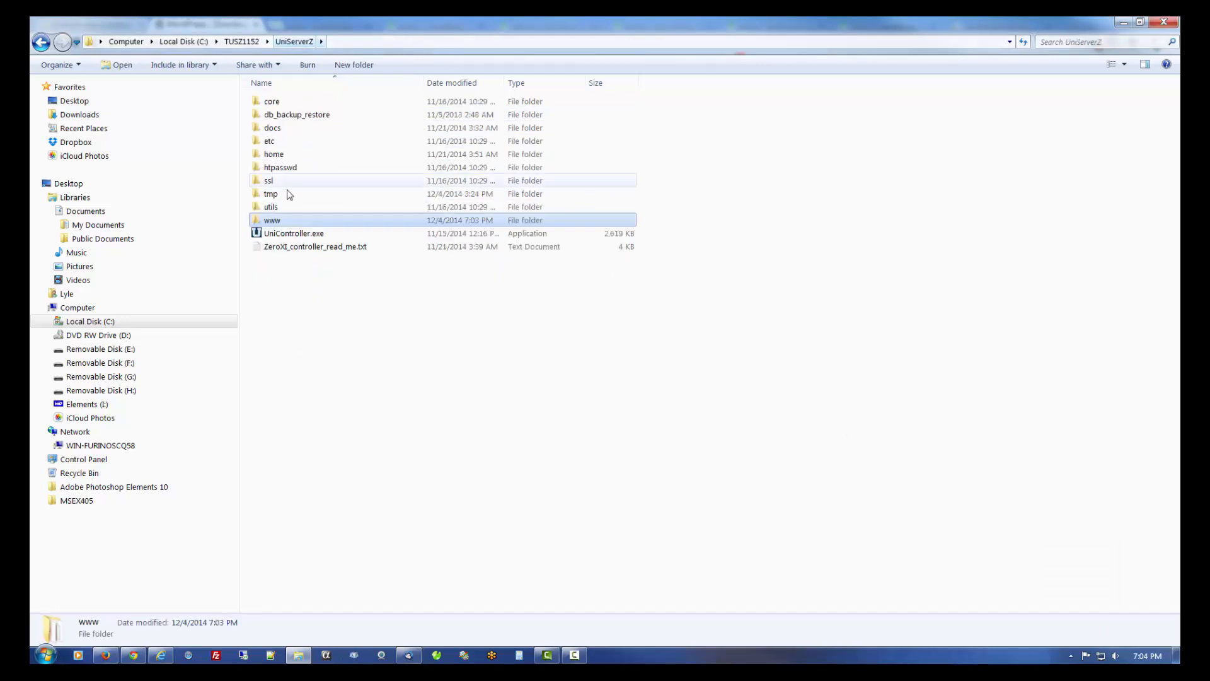
pyautogui.click(287, 237)
pyautogui.doubleClick(286, 239)
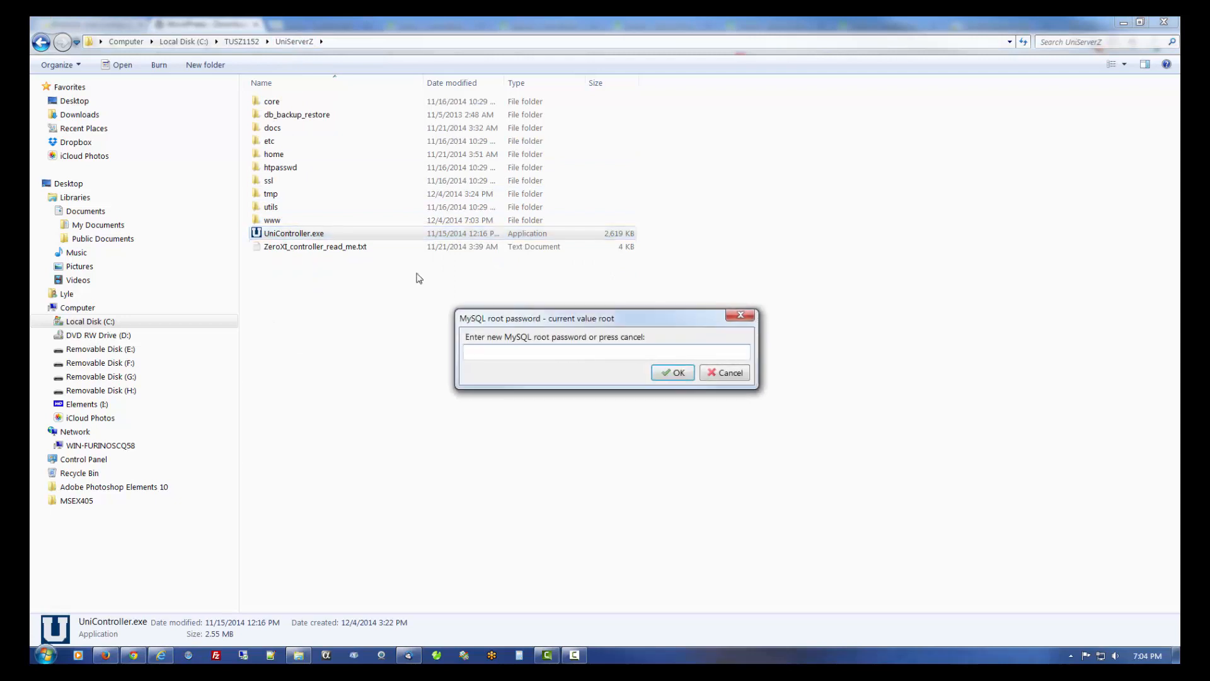
pyautogui.click(734, 376)
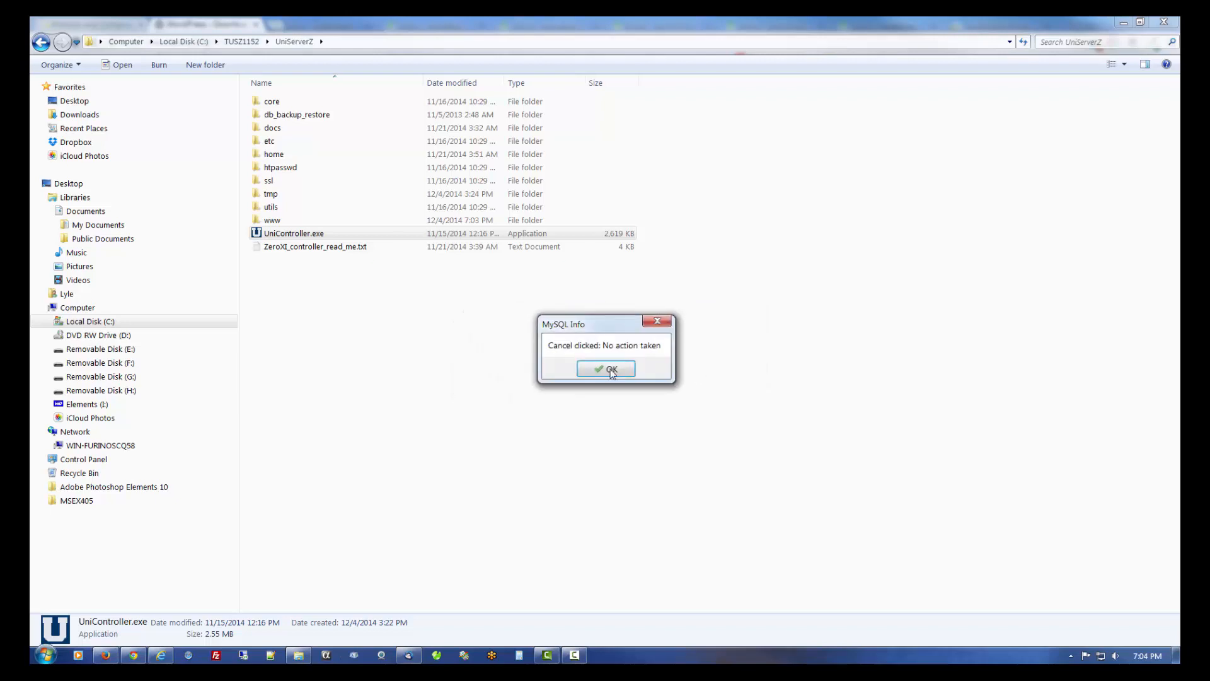
pyautogui.click(611, 372)
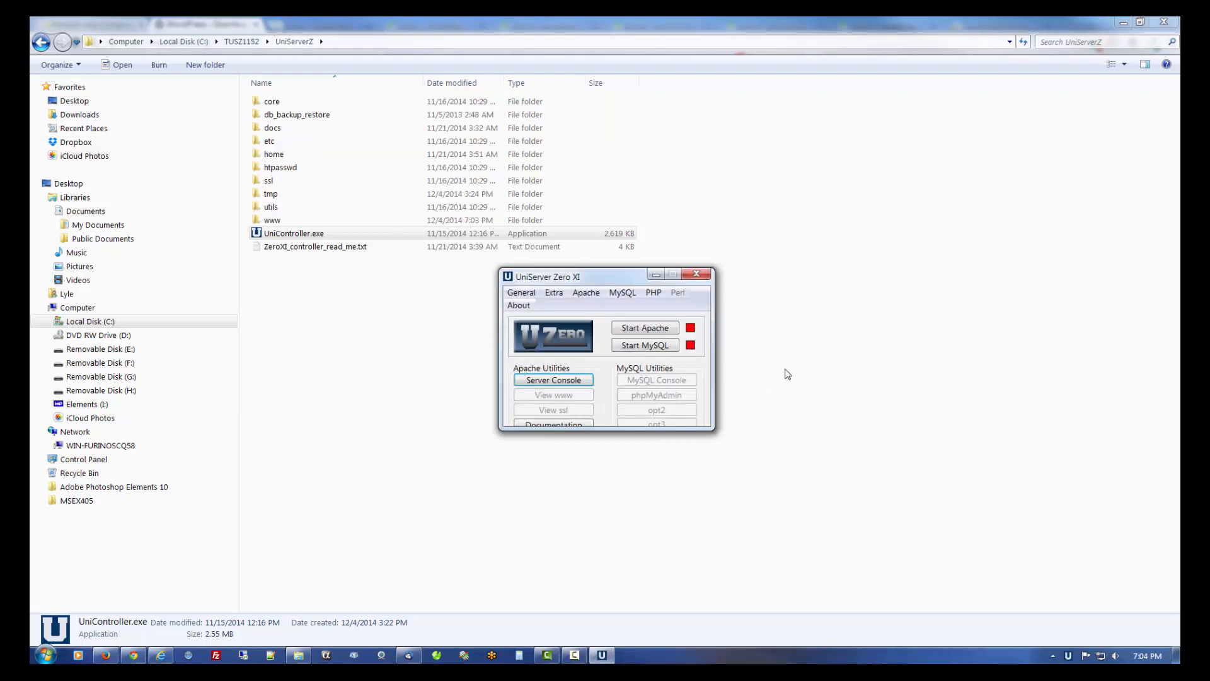
pyautogui.click(659, 331)
pyautogui.click(656, 345)
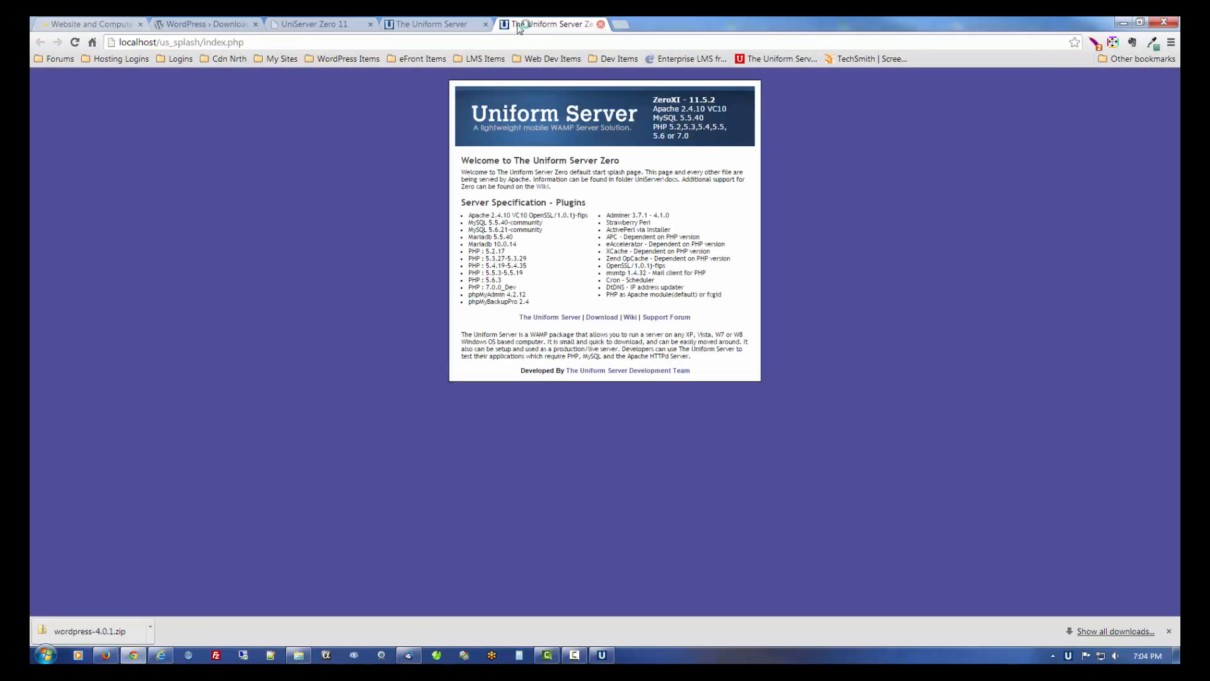
# - Close the four leftover Chrome tabs and launch phpMyAdmin from UniServer Zero XI
pyautogui.click(601, 24)
pyautogui.click(484, 25)
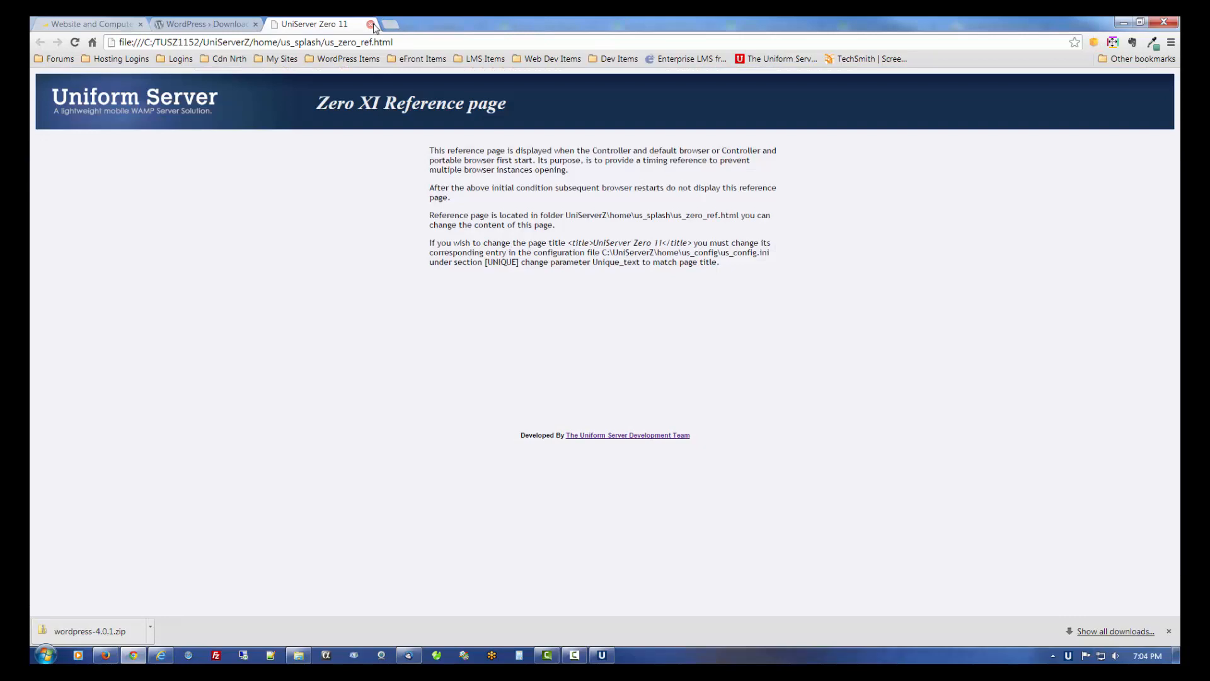
pyautogui.click(370, 24)
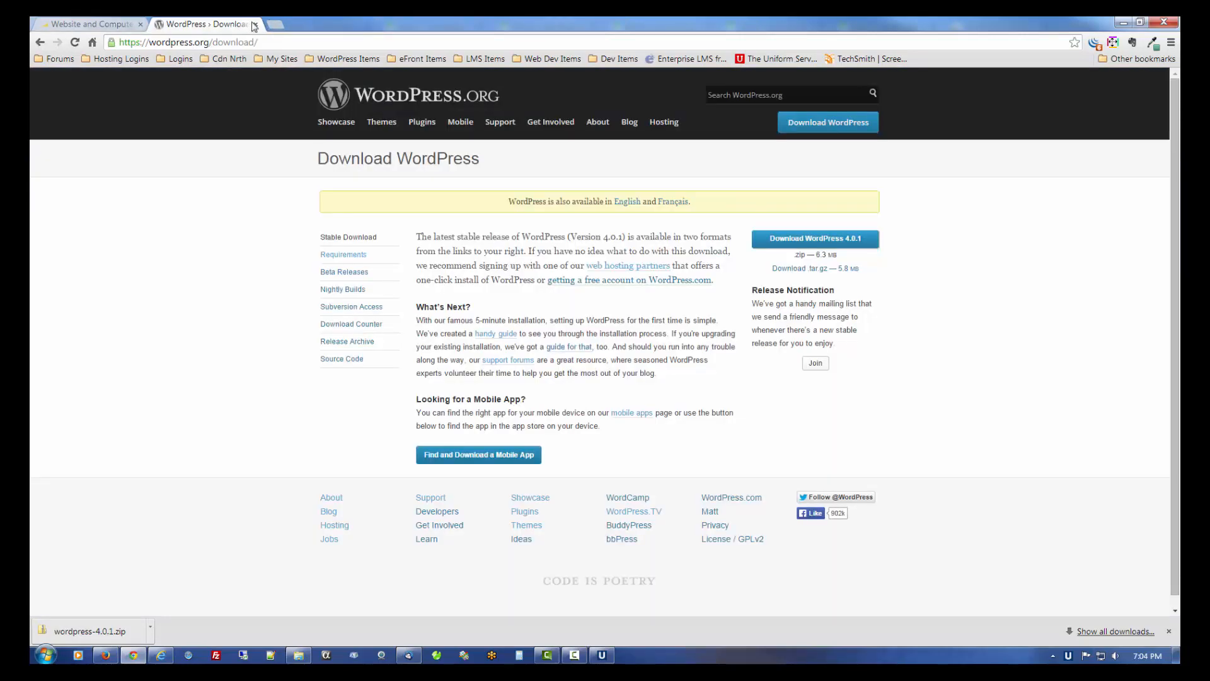
pyautogui.click(255, 26)
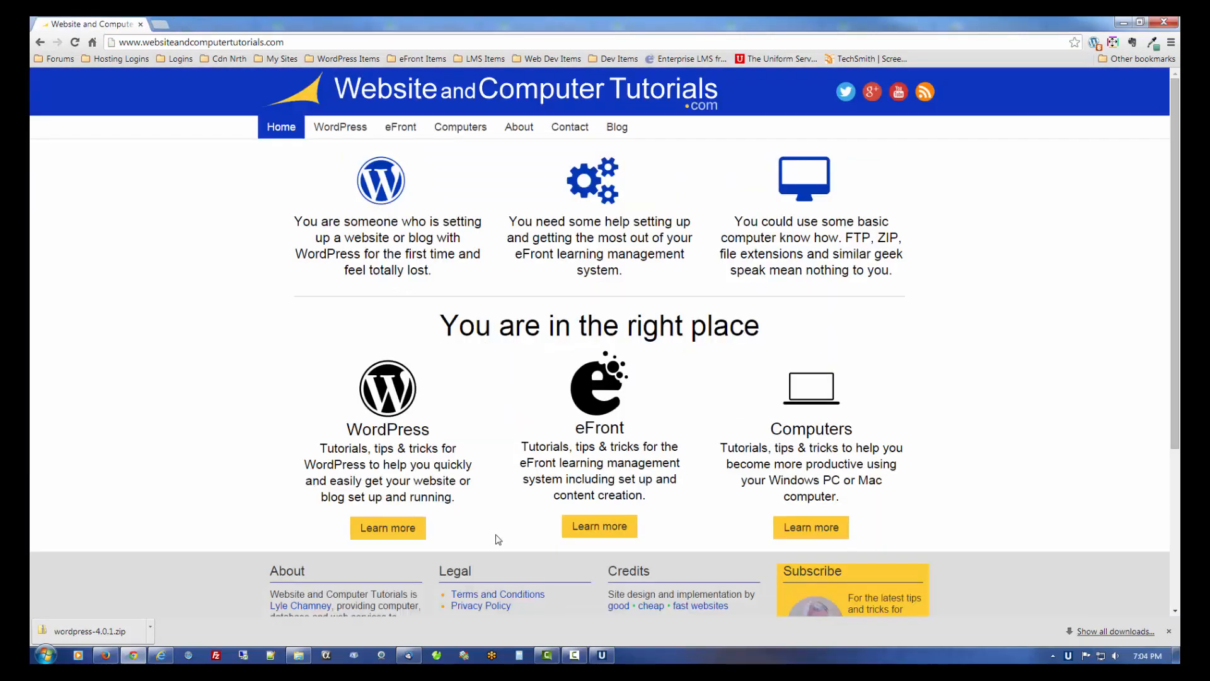
pyautogui.click(602, 655)
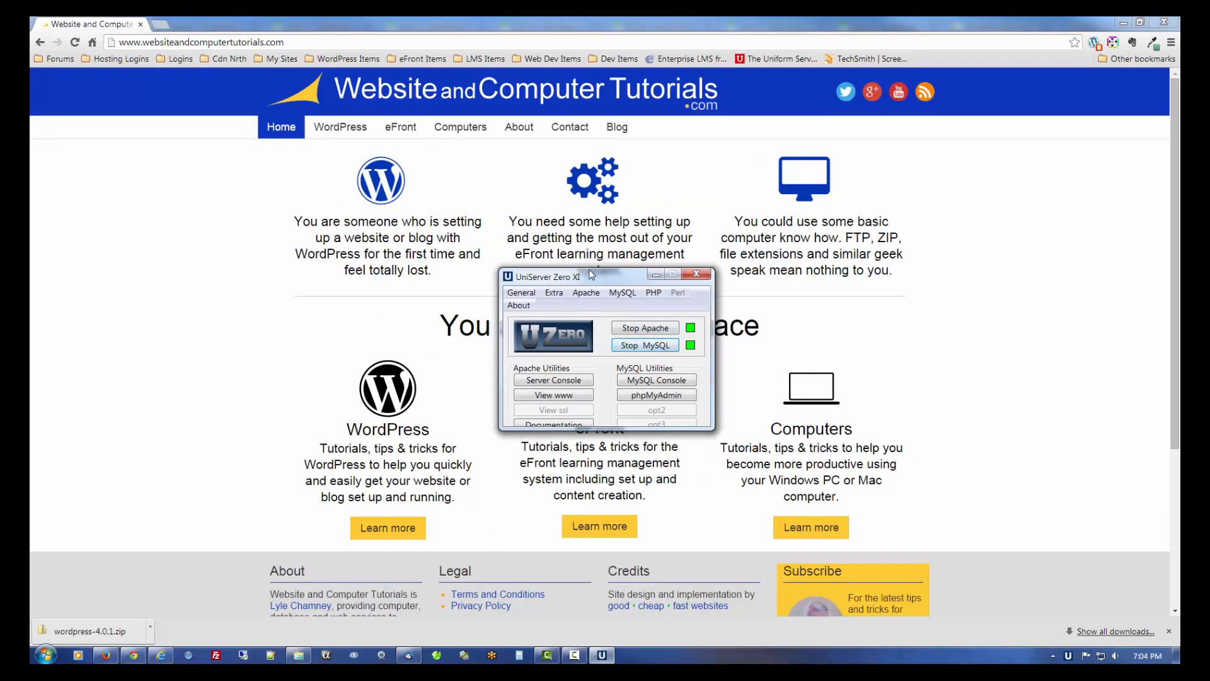
pyautogui.click(659, 400)
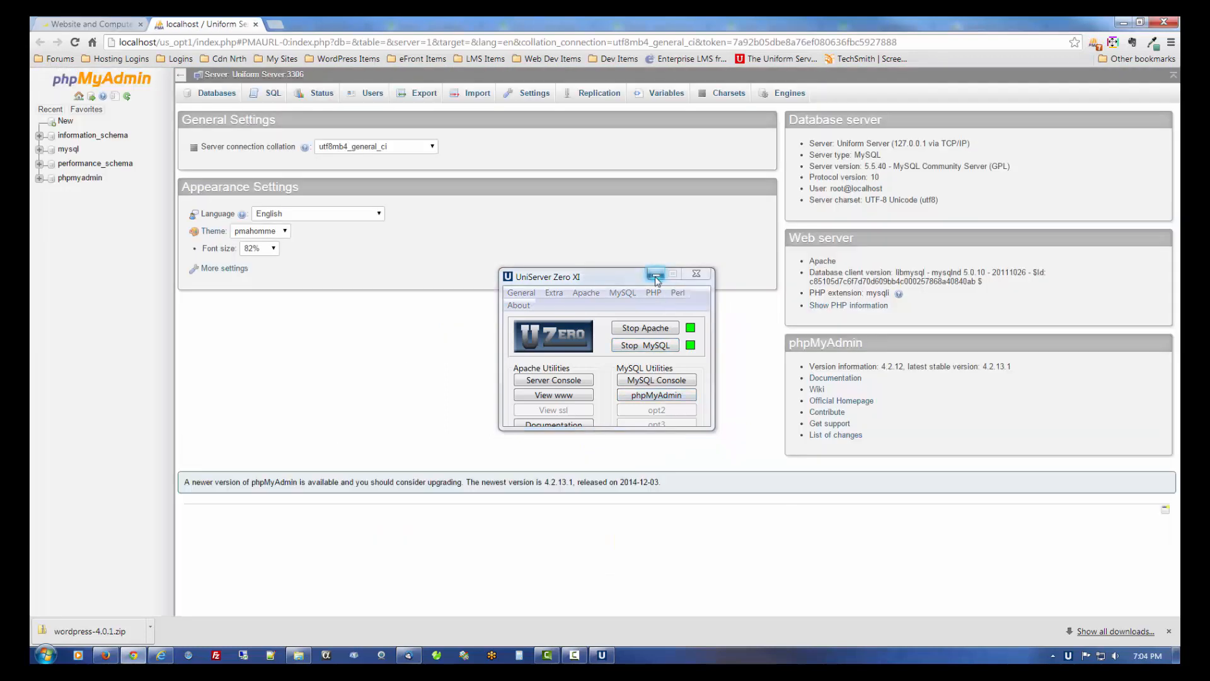
# - Create a new database named 'wordpress' on the Databases tab
pyautogui.click(655, 276)
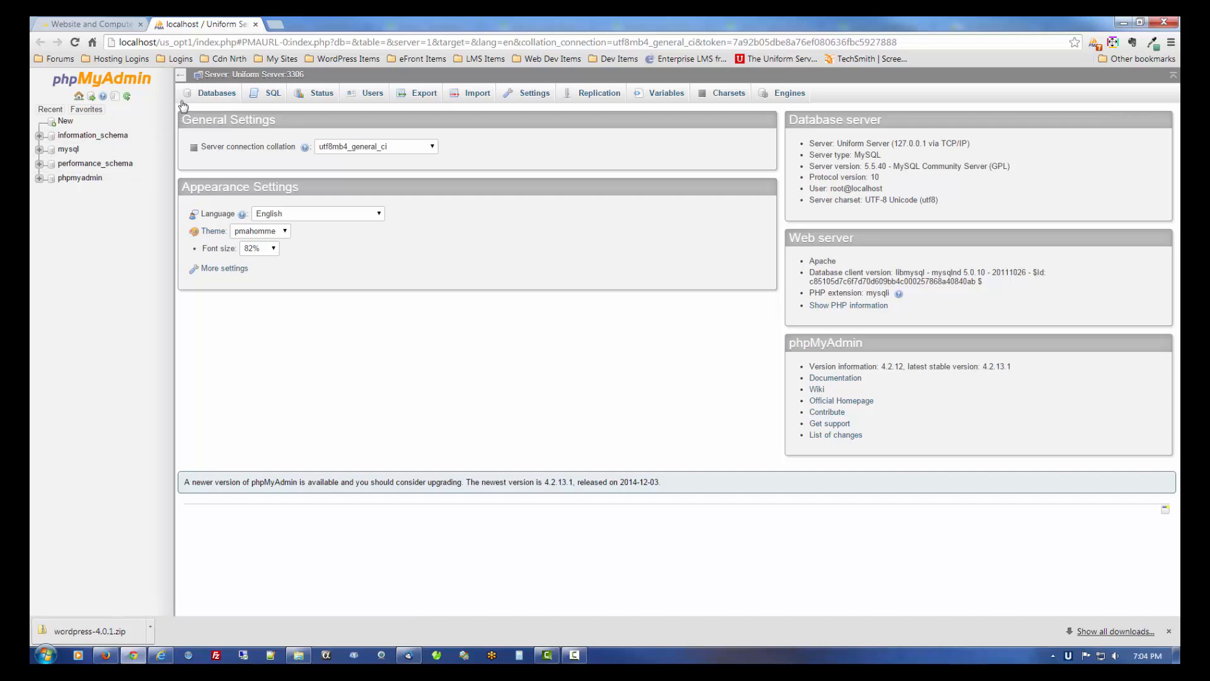
pyautogui.click(215, 95)
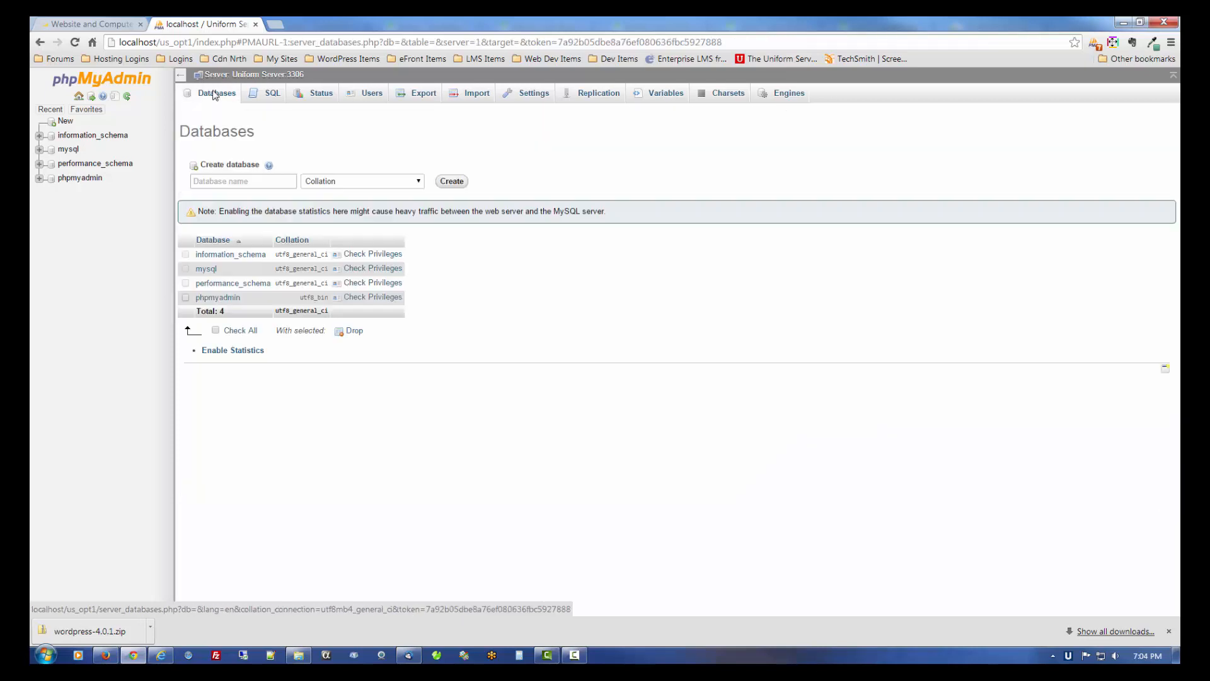
pyautogui.click(217, 181)
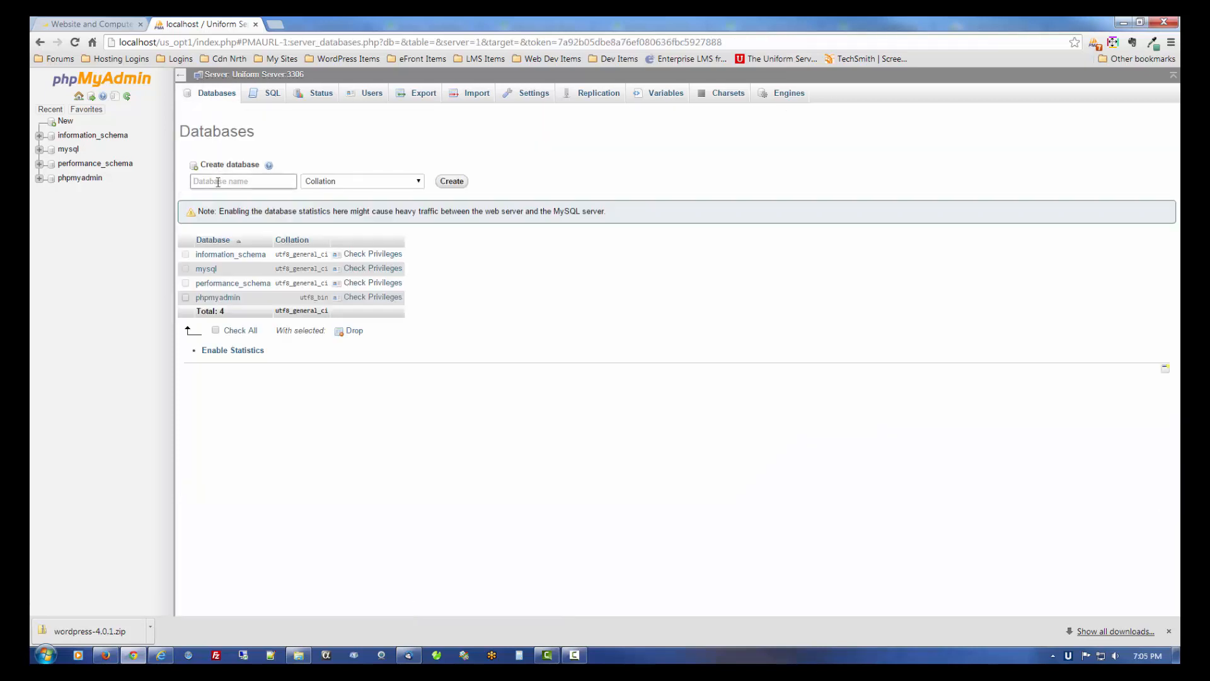
pyautogui.write('wordpress')
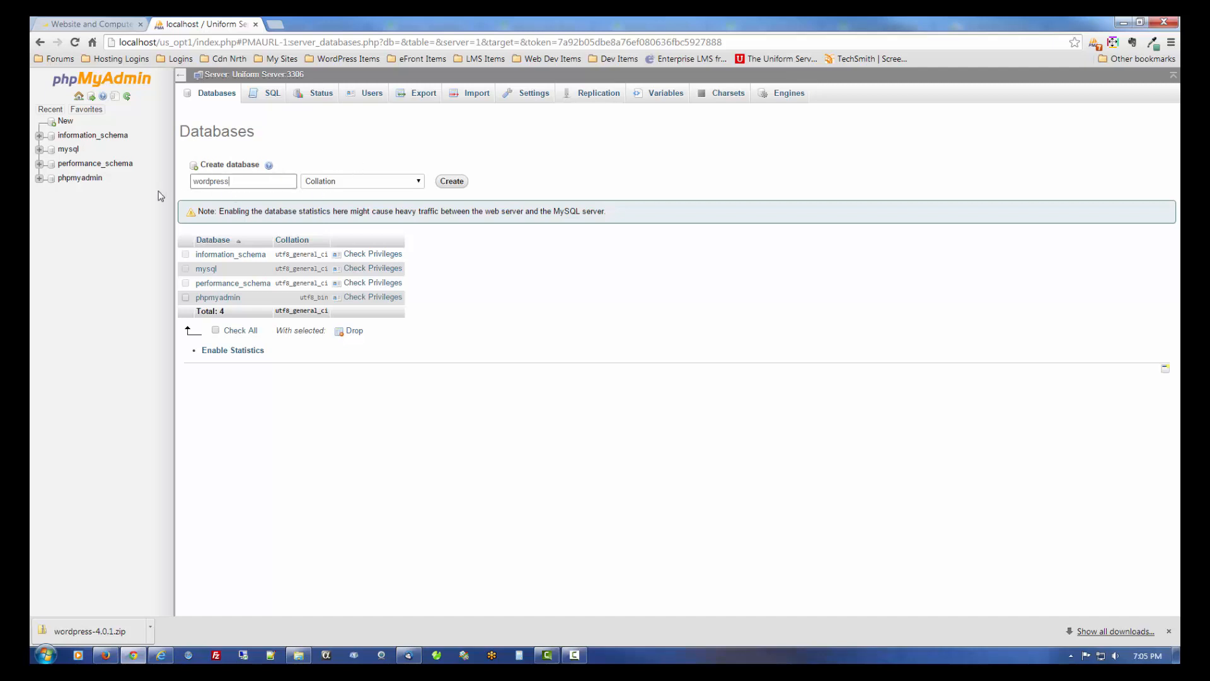
pyautogui.click(463, 184)
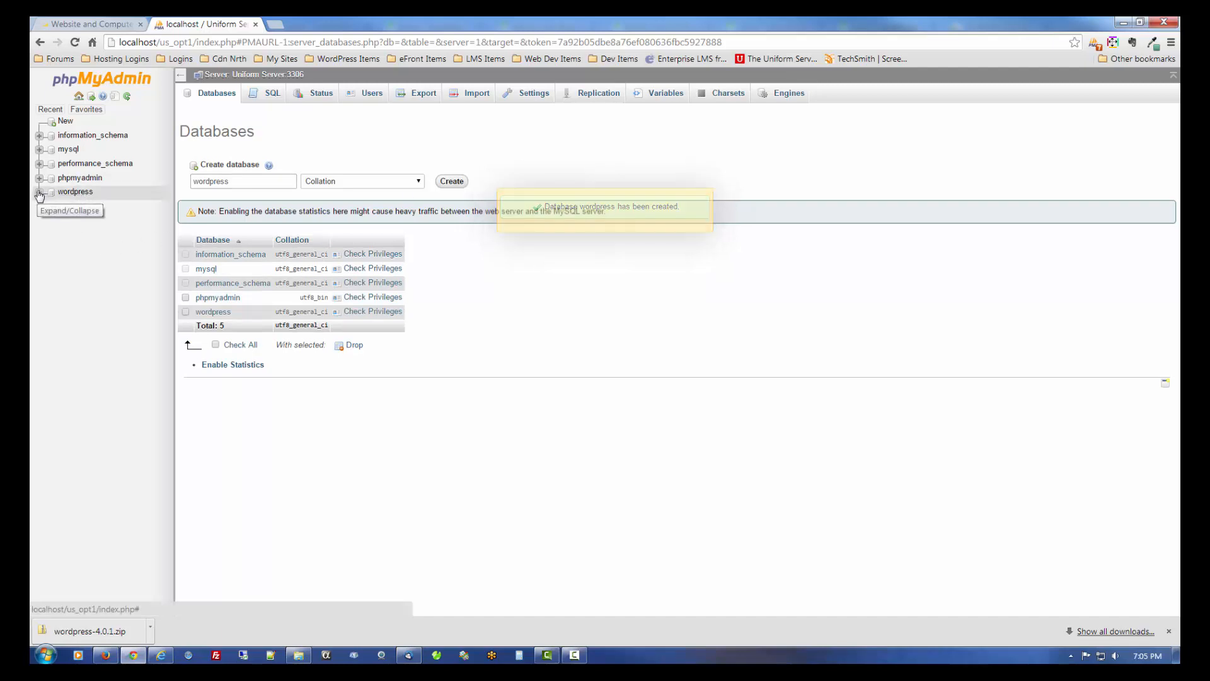
# - Open the wordpress database's structure page, then close the phpMyAdmin tab
pyautogui.click(39, 192)
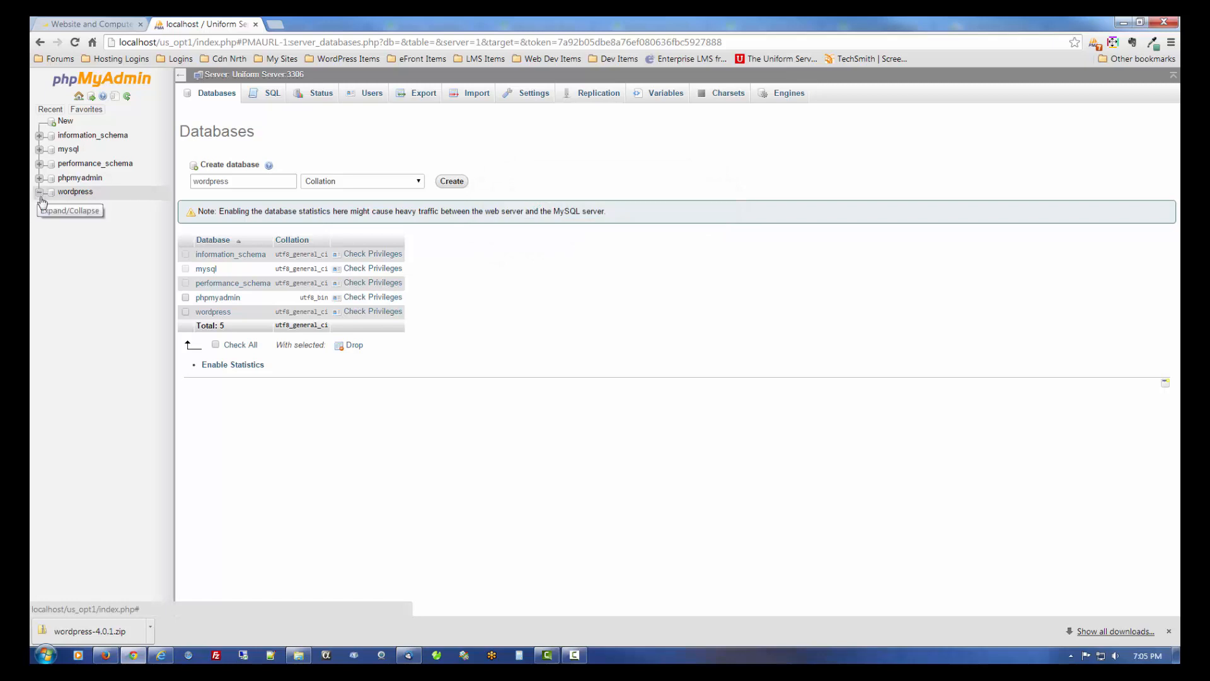
pyautogui.click(75, 193)
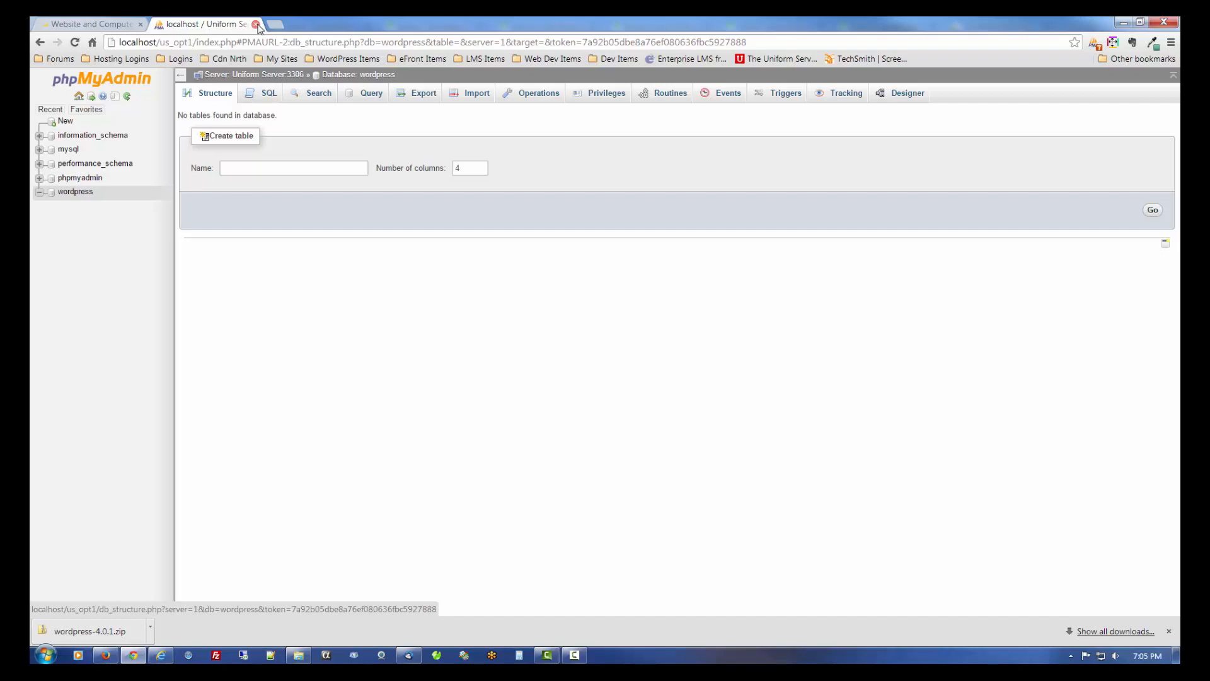
pyautogui.click(255, 24)
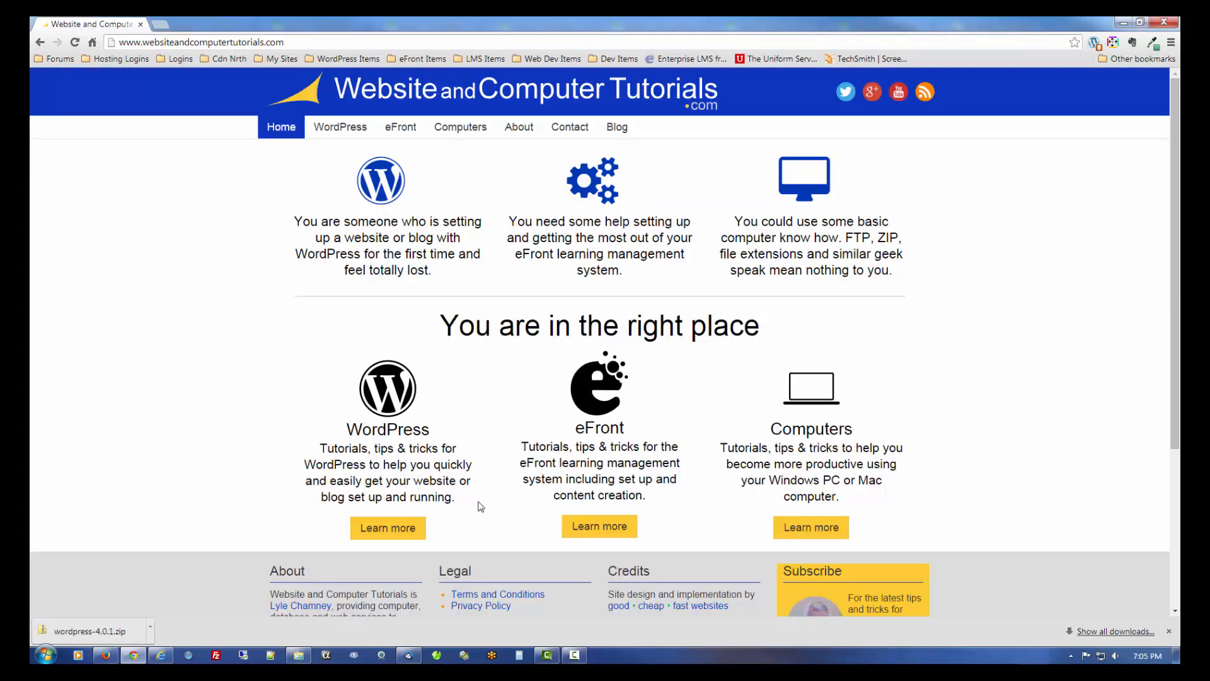
# - Load localhost/wordpress in a new Chrome tab to reach the WordPress setup page
pyautogui.moveTo(287, 661)
pyautogui.click(161, 25)
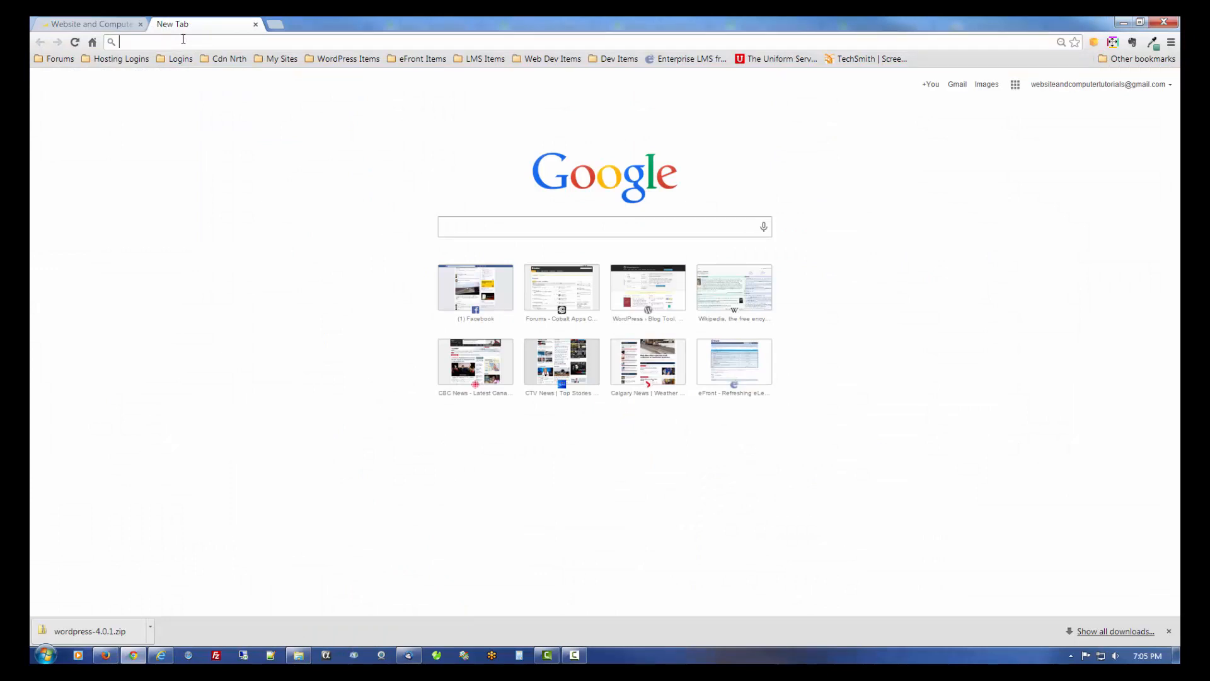
pyautogui.write('localhost')
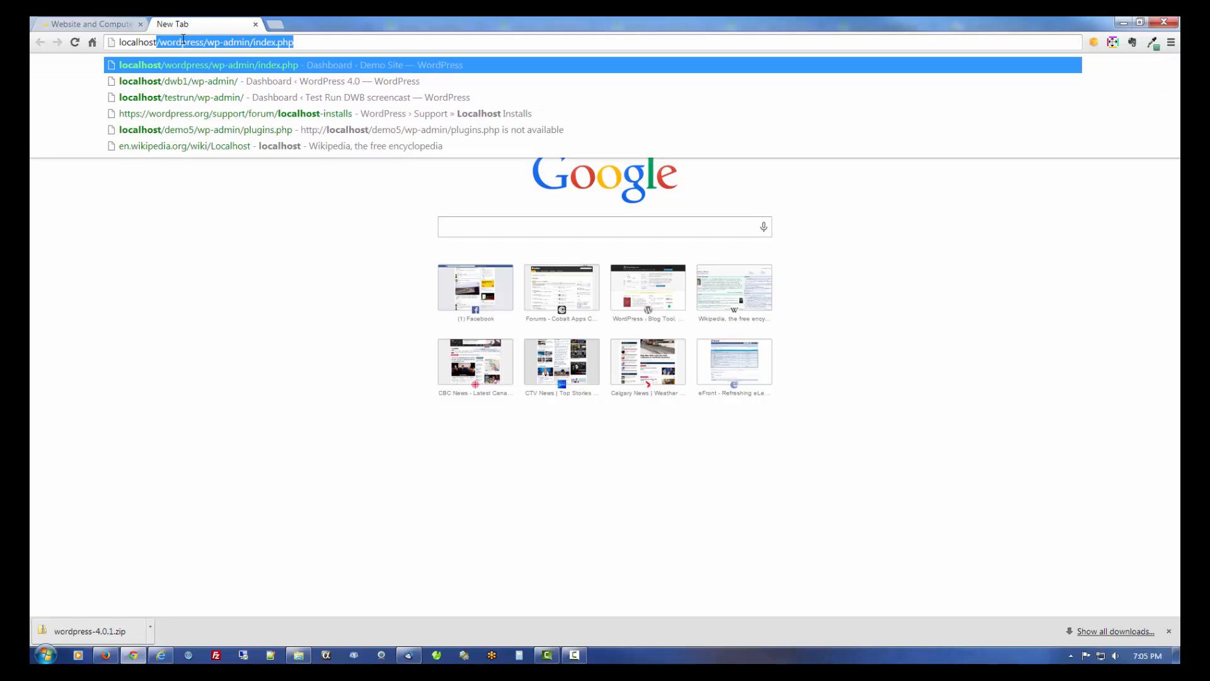
pyautogui.write('/')
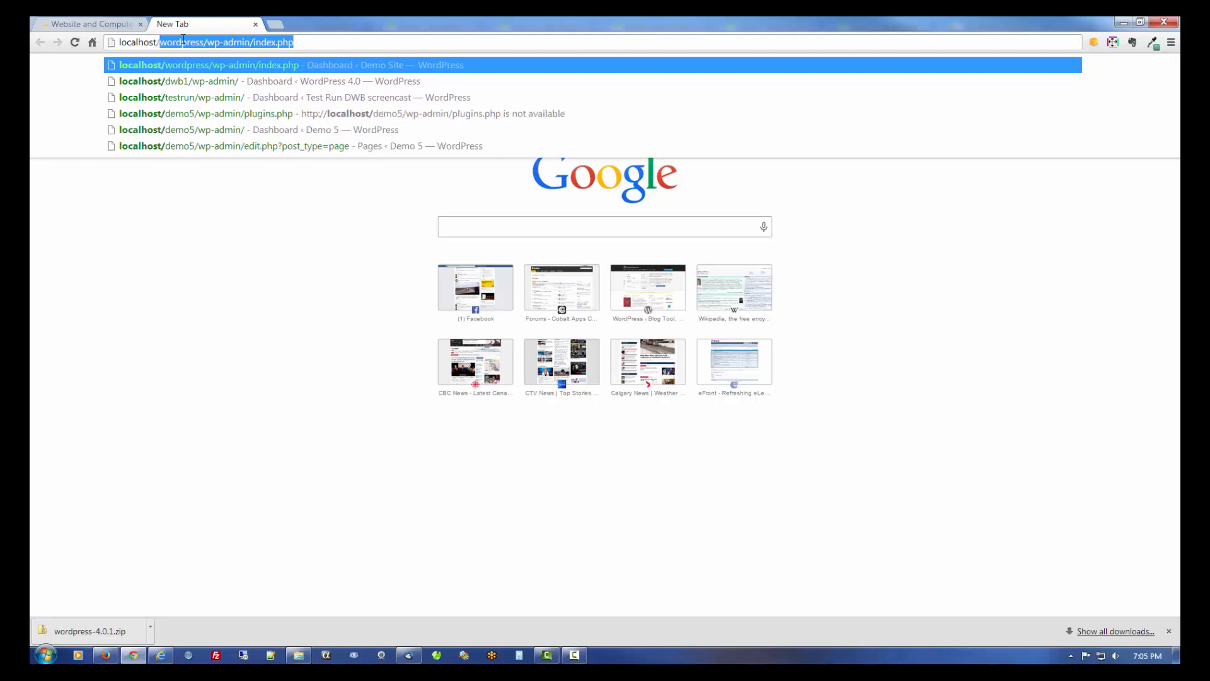
pyautogui.write('wordpre')
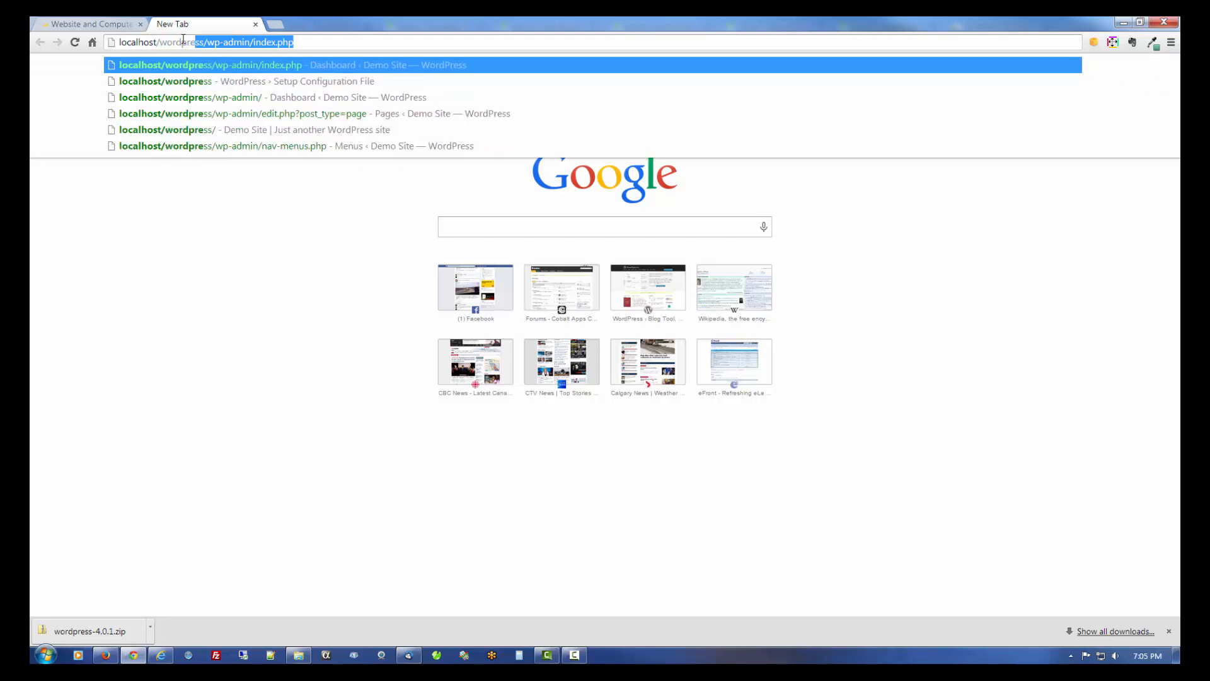
pyautogui.write('ss')
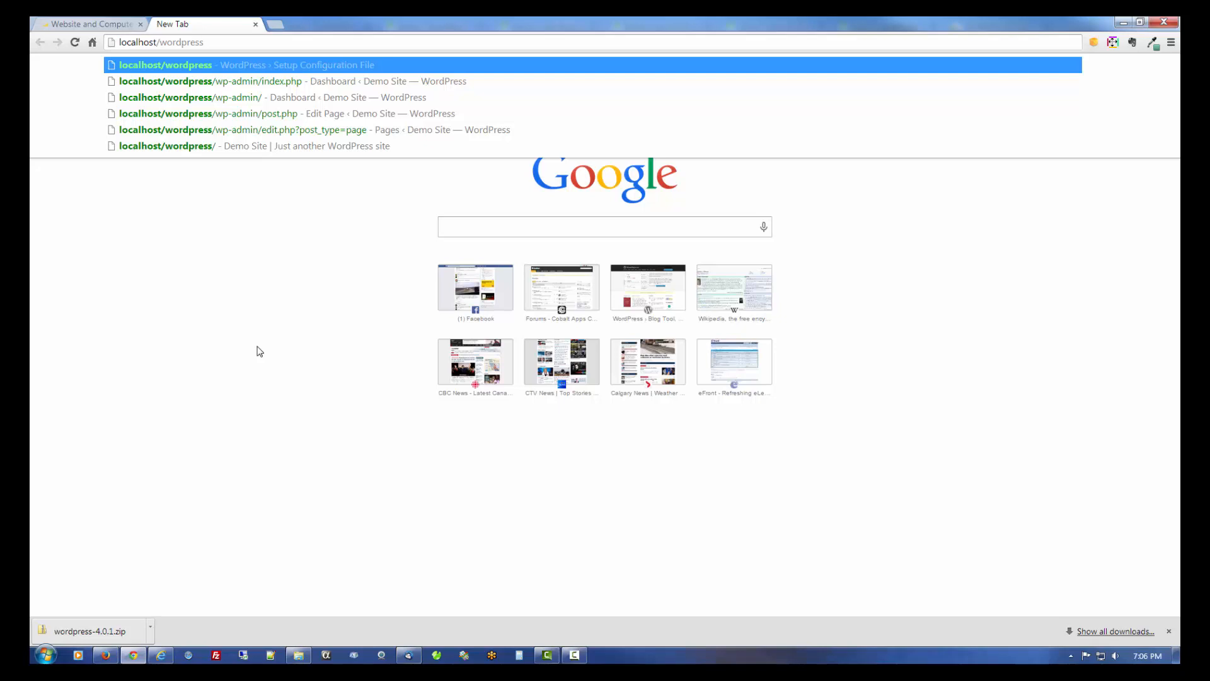
pyautogui.press('Return')
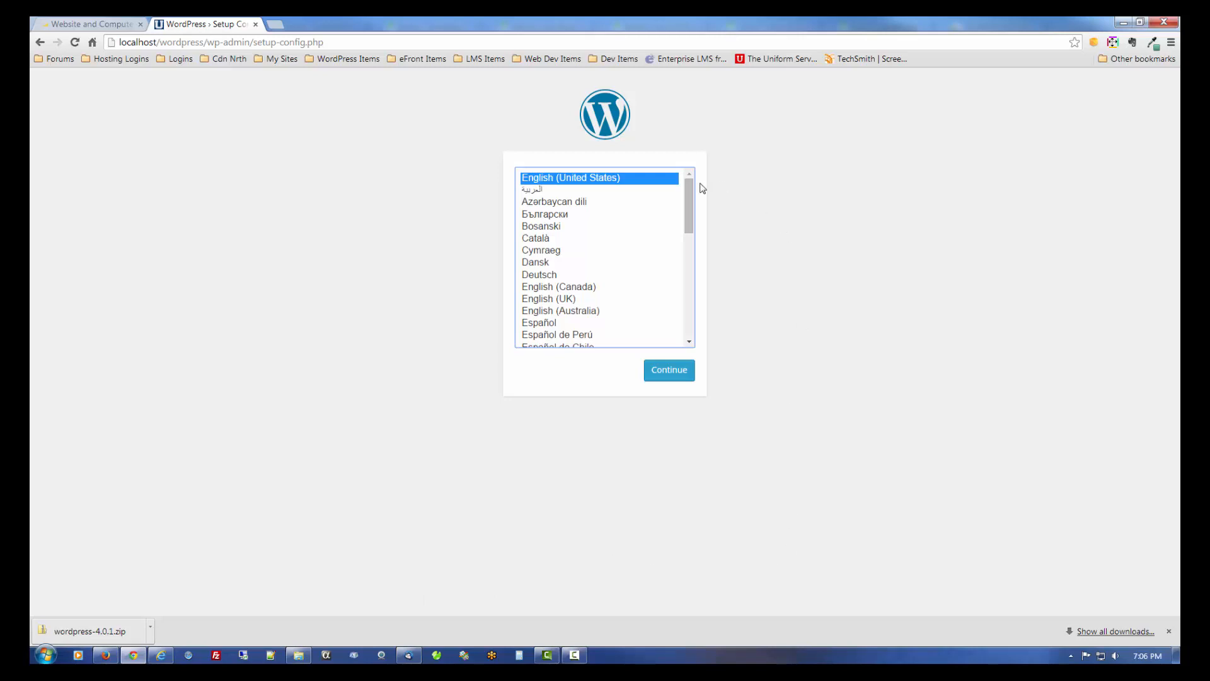
# - Keep English (United States) and submit database user root with its MySQL password
pyautogui.click(677, 377)
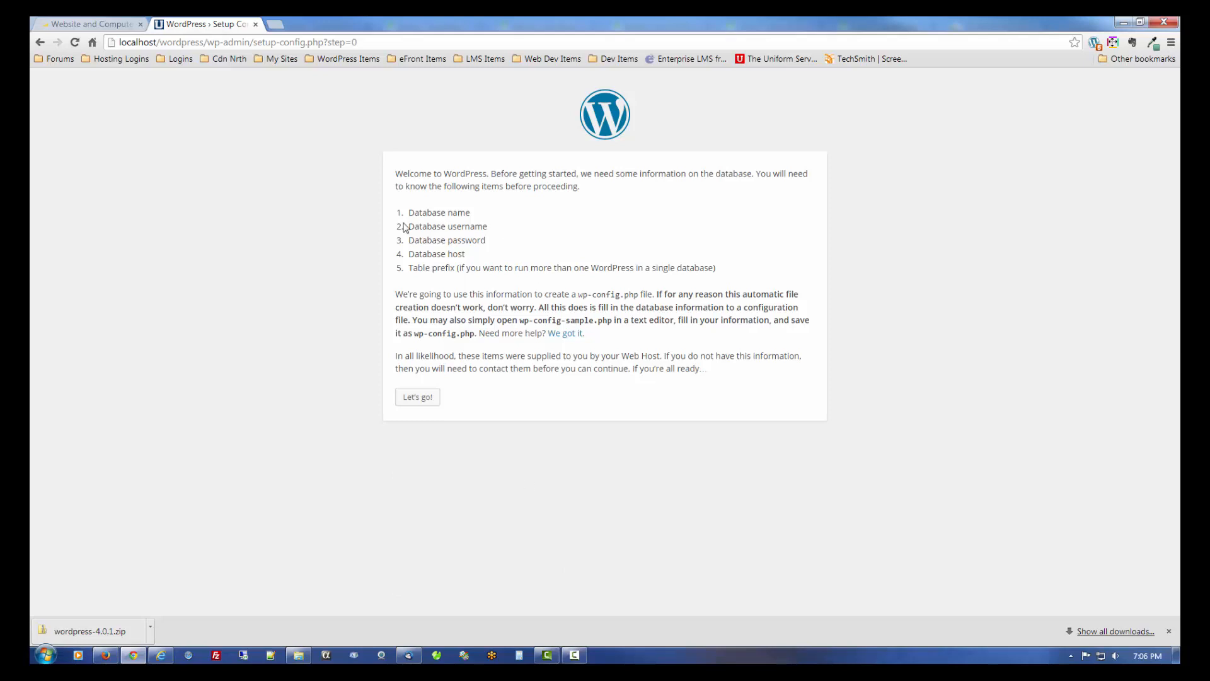
pyautogui.click(418, 397)
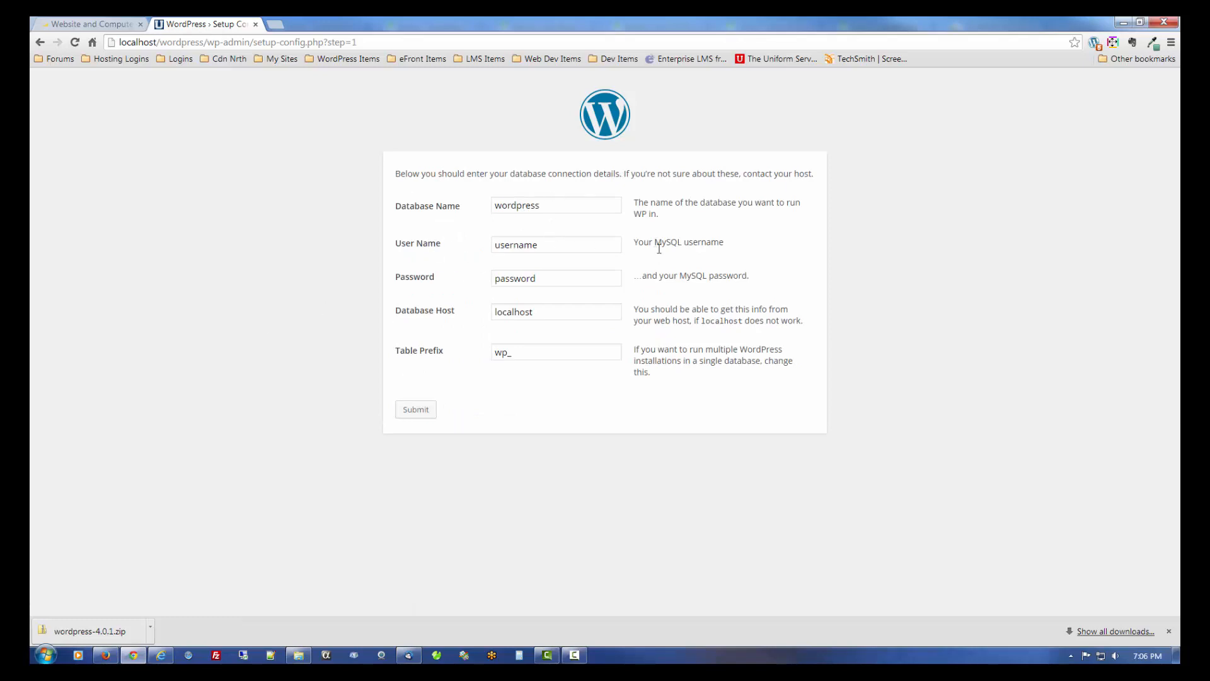
pyautogui.doubleClick(561, 245)
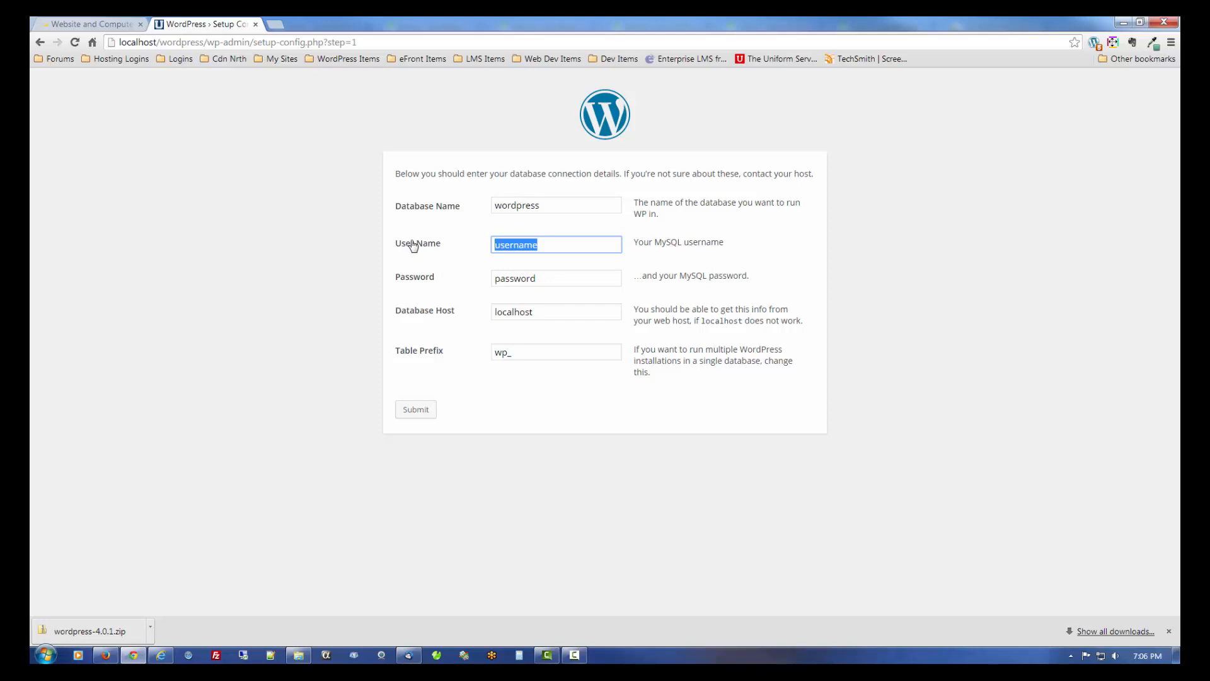
pyautogui.write('root')
pyautogui.press('Tab')
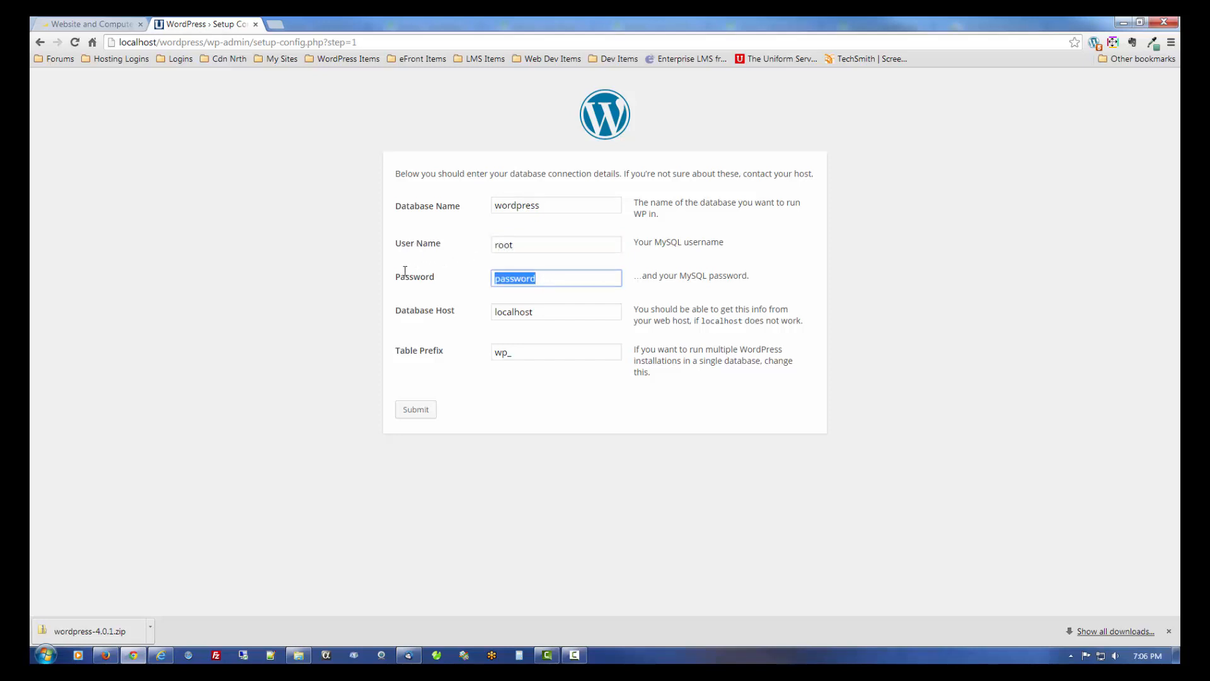
pyautogui.write('root')
pyautogui.click(416, 411)
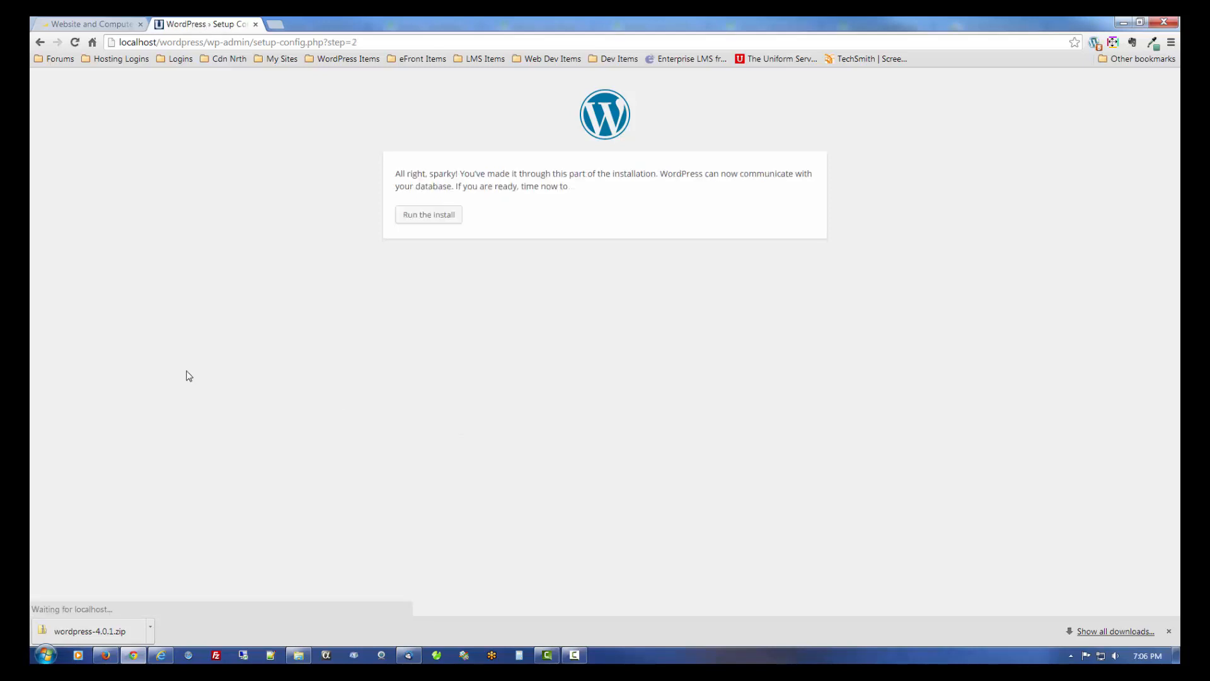
# - Run the install and enter site title 'WordPress Local Windows' plus the administrator username
pyautogui.click(423, 217)
pyautogui.click(1169, 631)
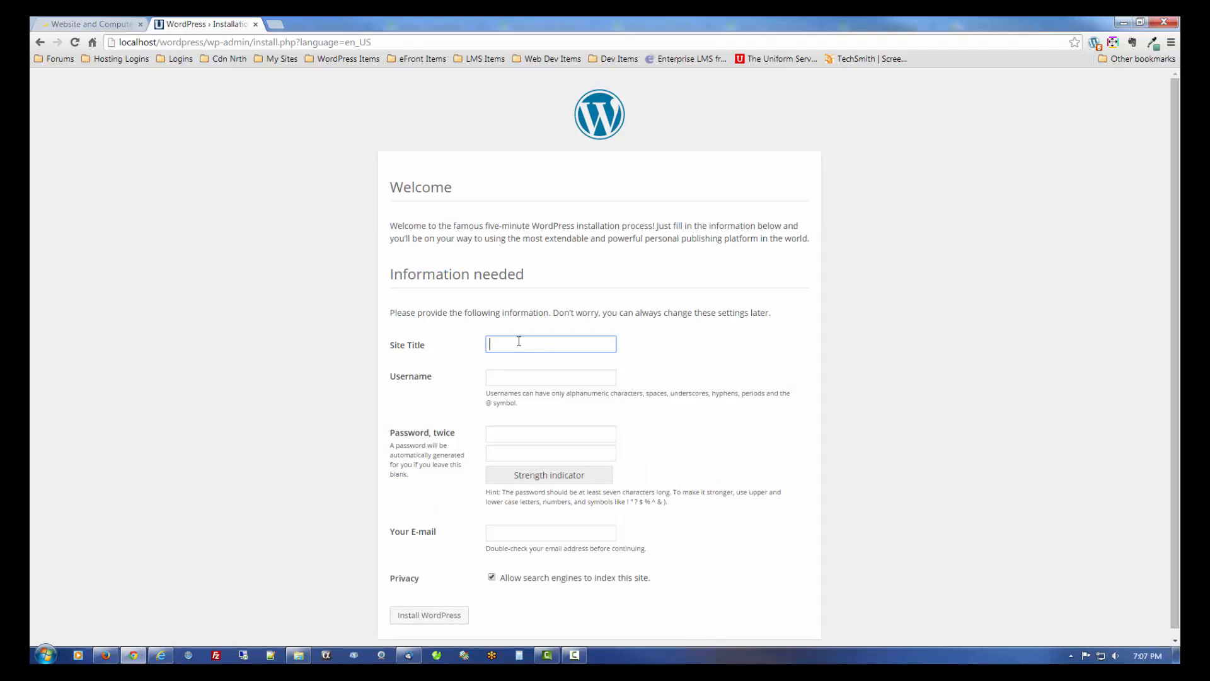
pyautogui.write('WordPress Local Windows')
pyautogui.click(552, 379)
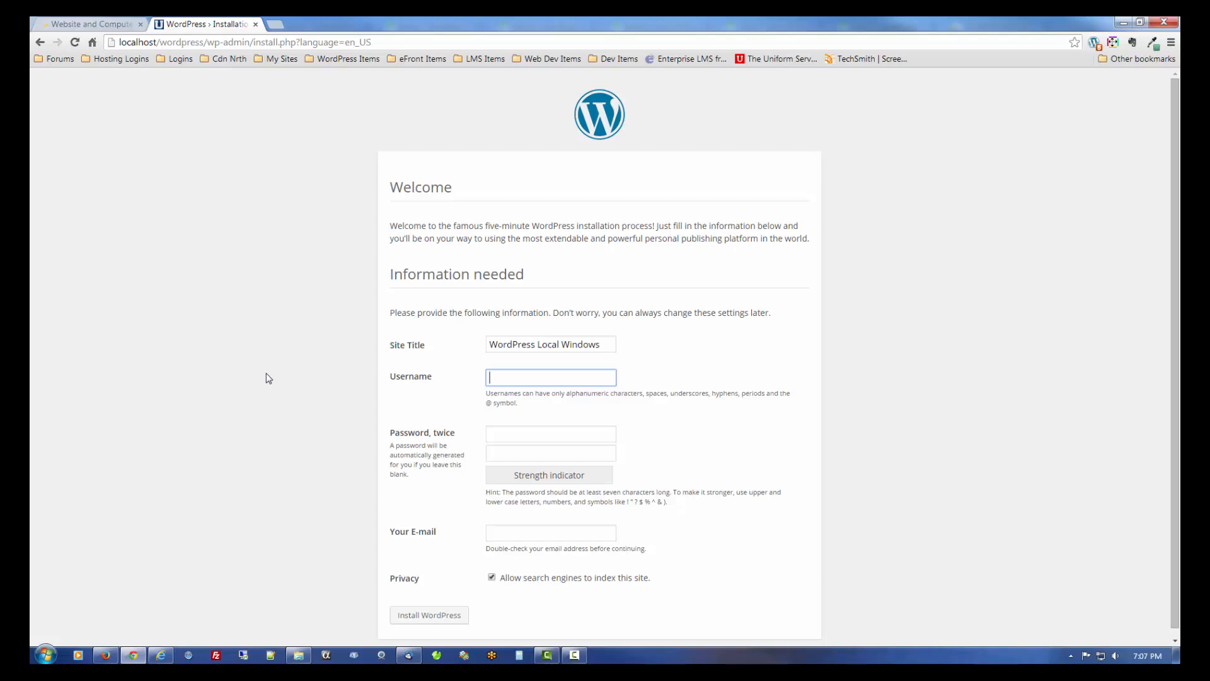
pyautogui.write('admin')
# - Type the administrator password into both Password fields, accepting the Very weak rating
pyautogui.click(505, 434)
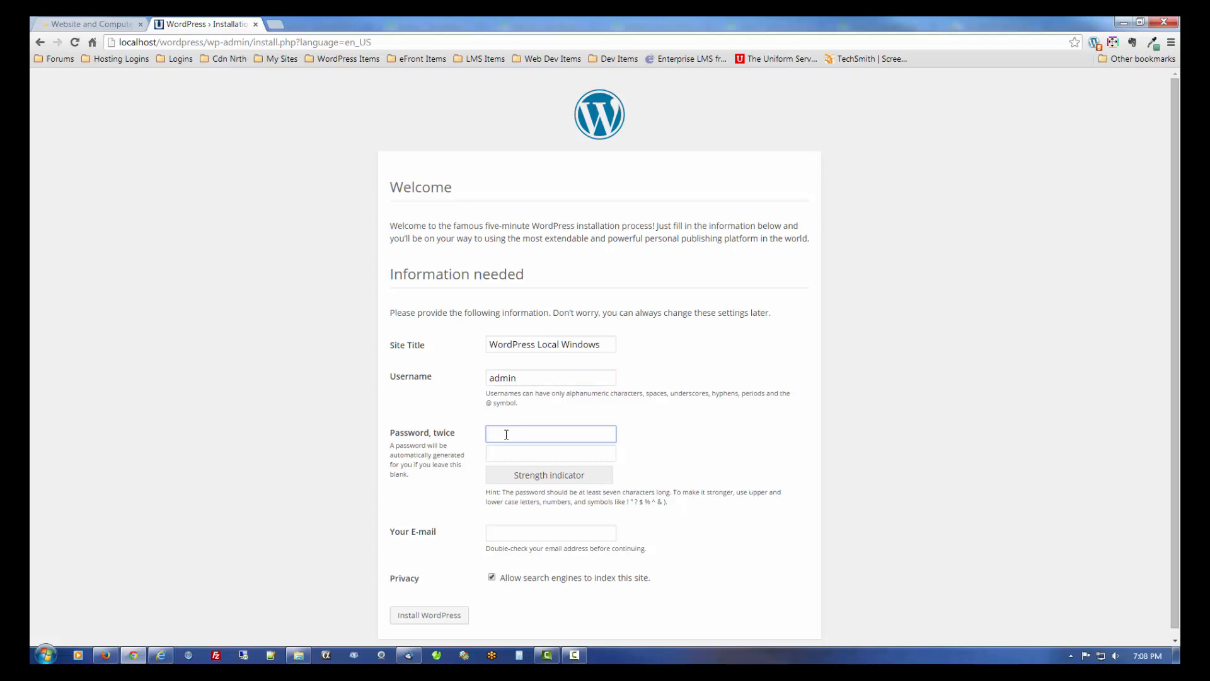
pyautogui.write('admin')
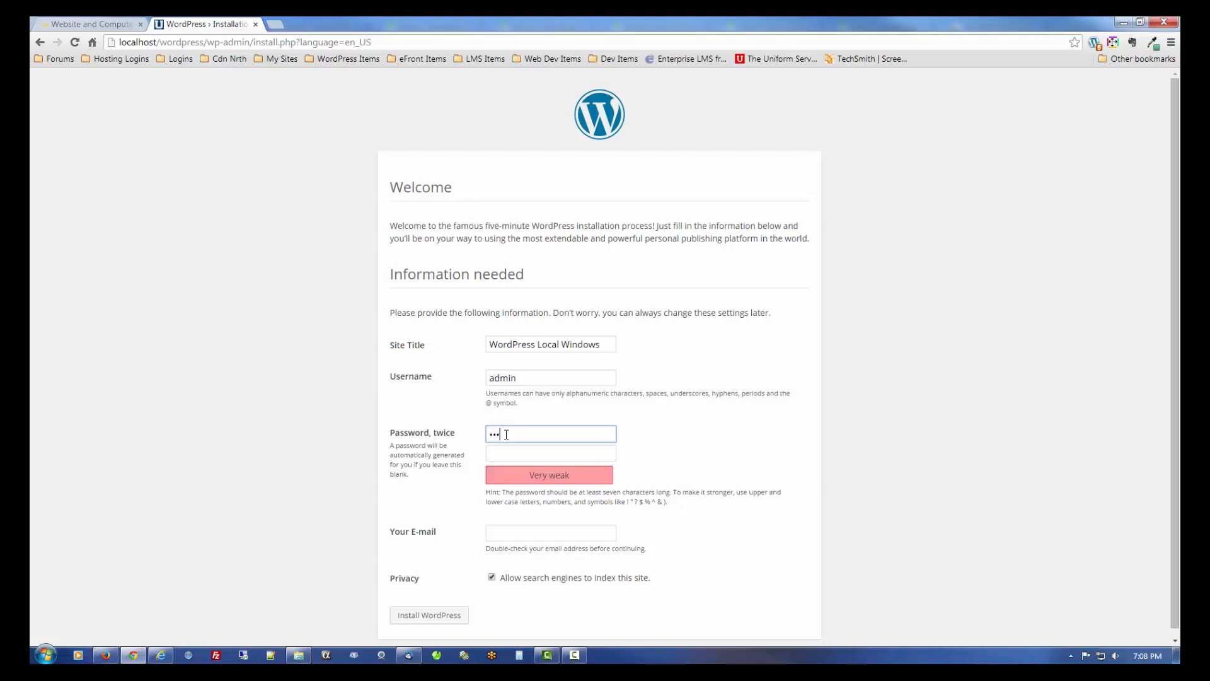
pyautogui.press('Tab')
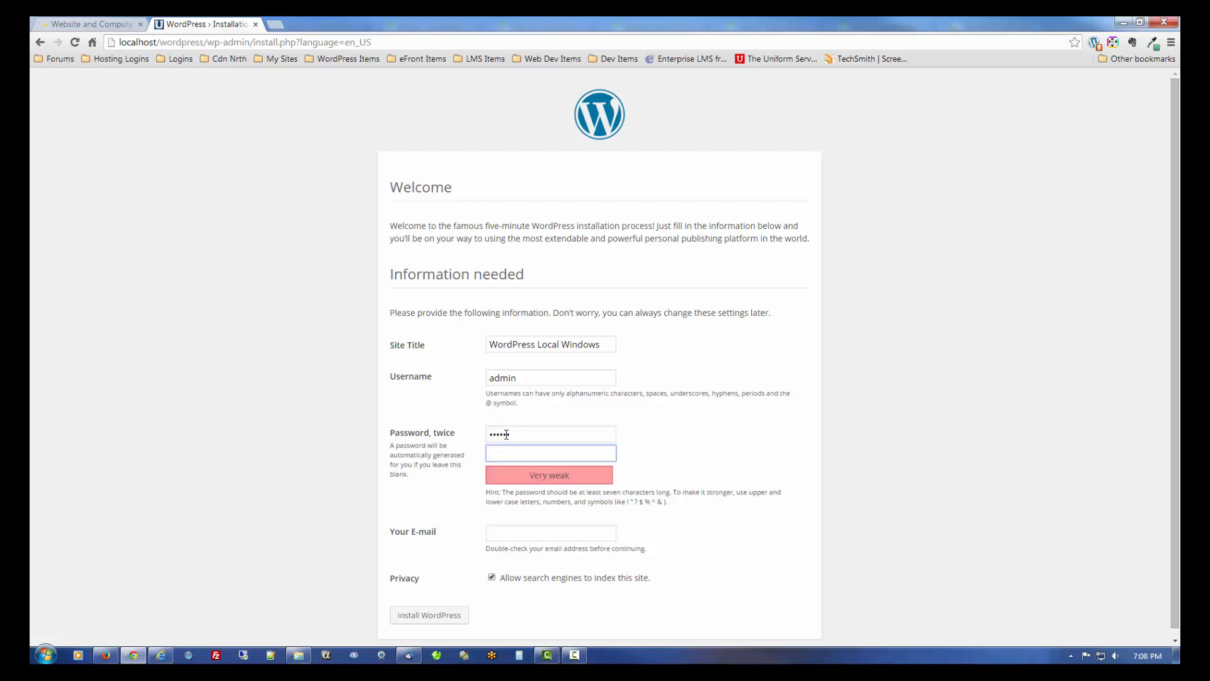
pyautogui.write('admin')
pyautogui.scroll(-1, 395, 510)
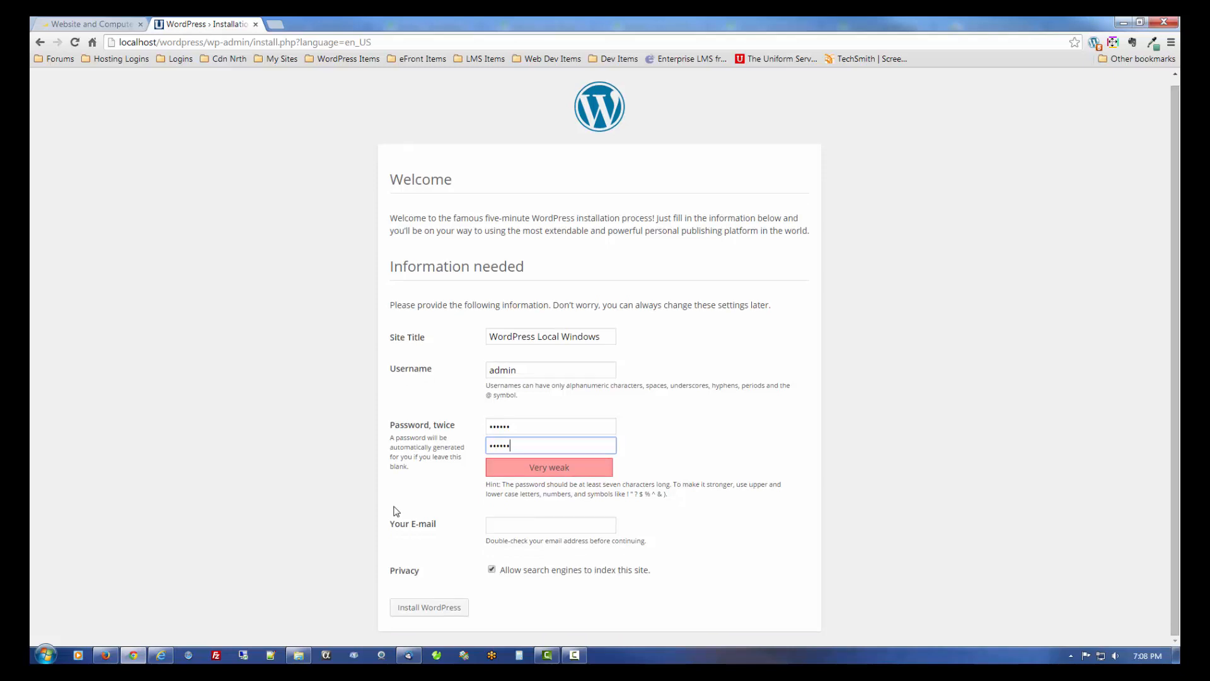
# - Enter the admin e-mail address, turn off search engine indexing, and submit Install WordPress
pyautogui.click(495, 525)
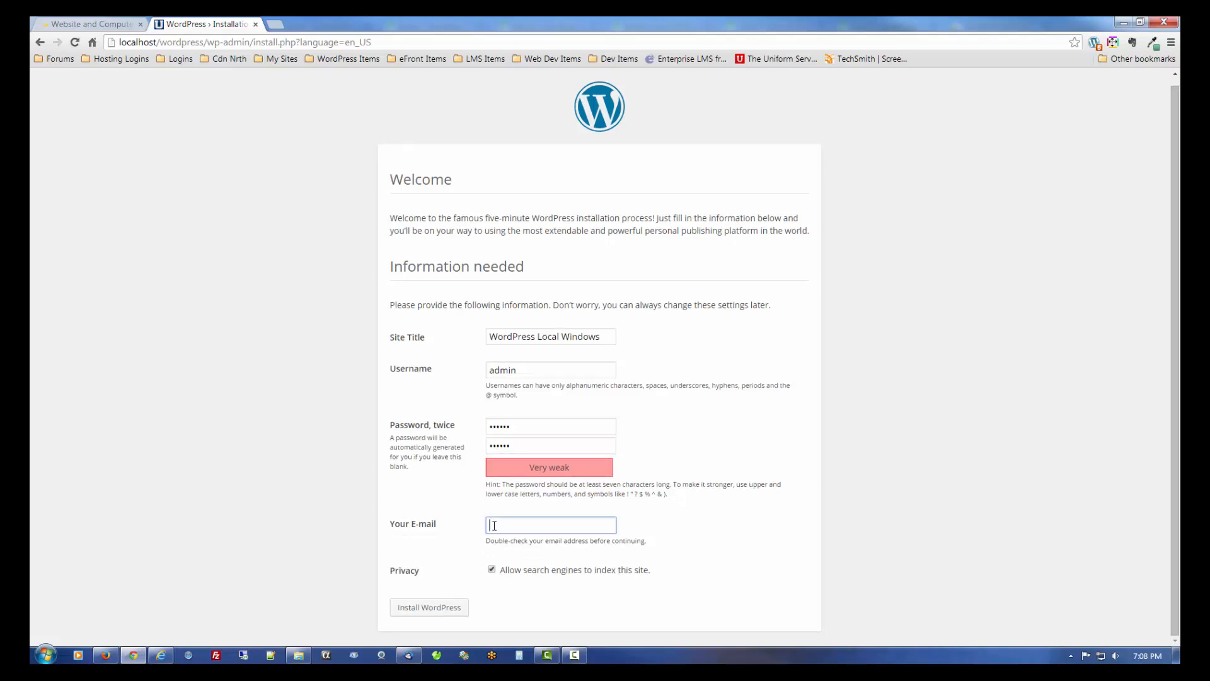
pyautogui.write('my@email.com')
pyautogui.click(570, 570)
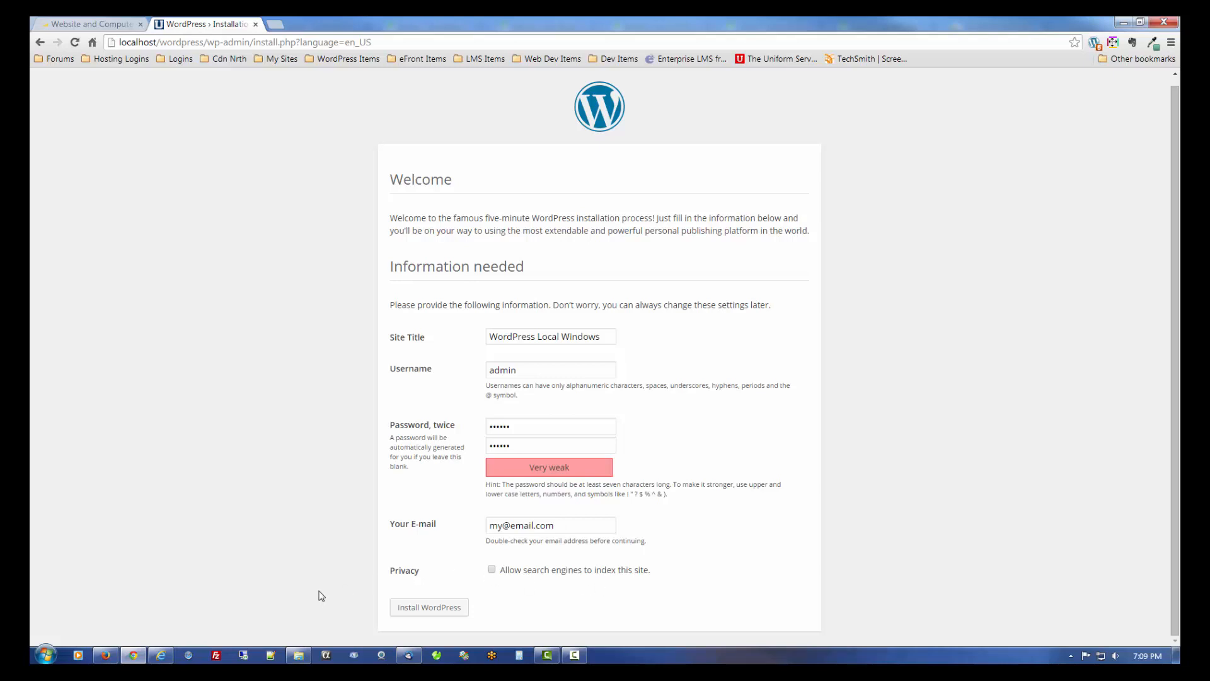
pyautogui.click(423, 613)
# - Submit the installation again and let Chrome save the admin password
pyautogui.click(422, 613)
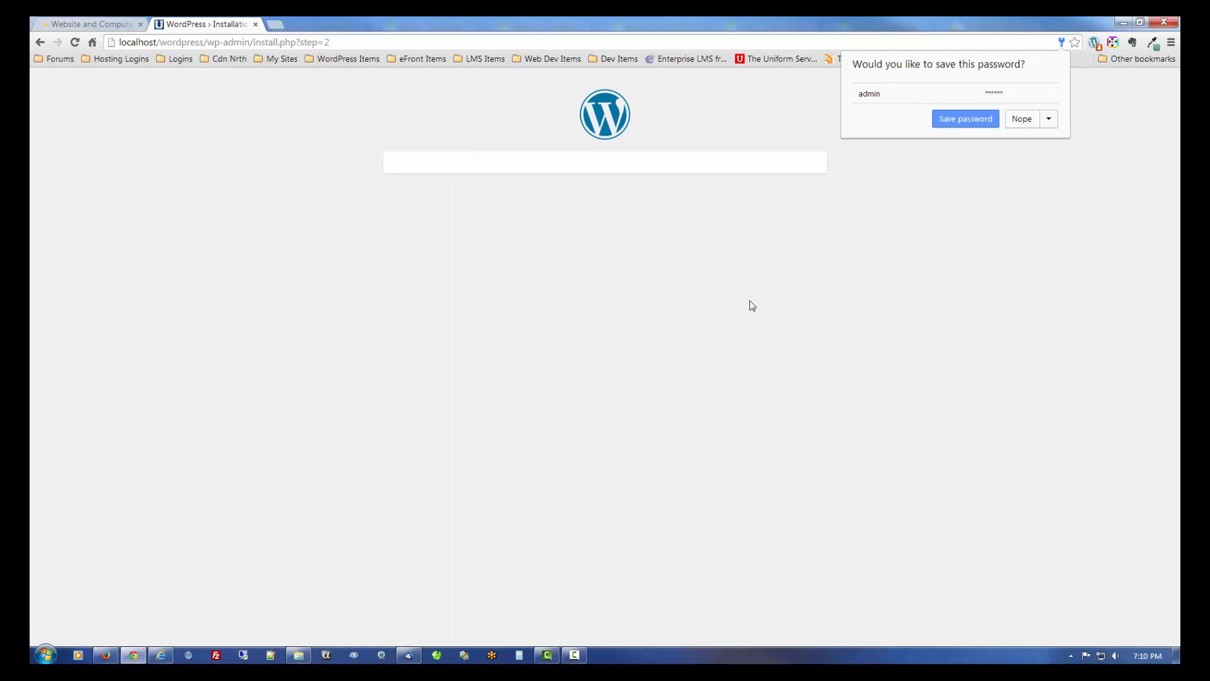
pyautogui.click(950, 120)
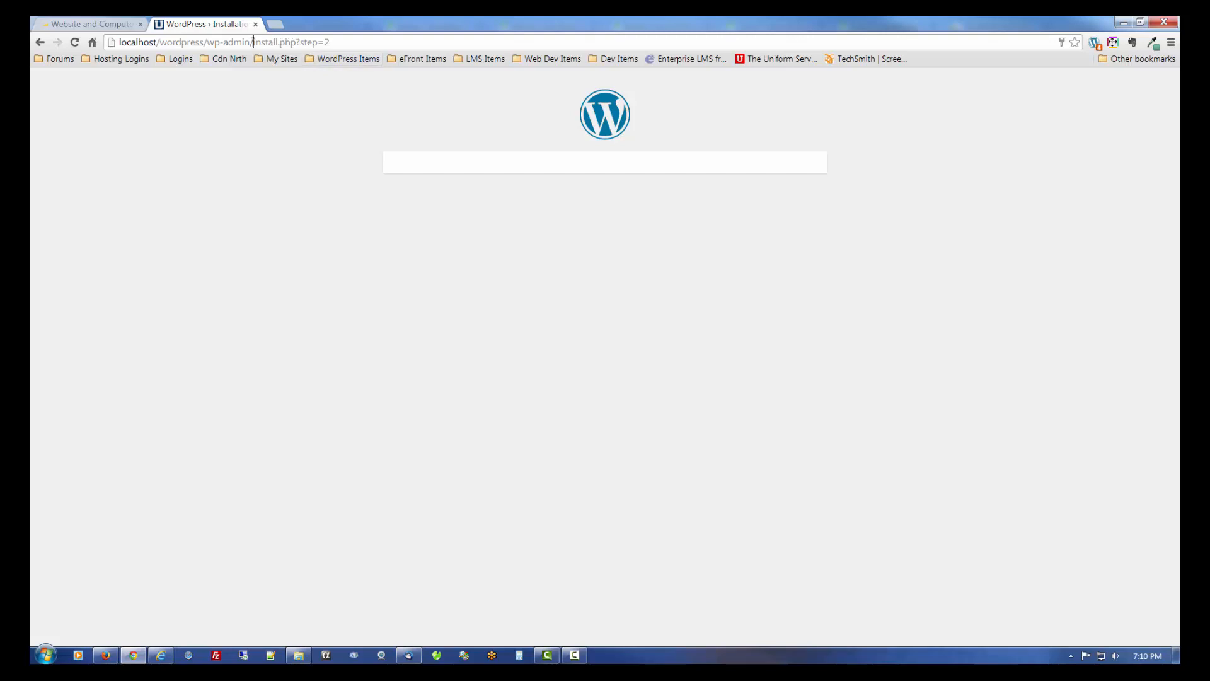
# - Strip install.php?step=2 from the address to load the WordPress admin area
pyautogui.moveTo(253, 42); pyautogui.dragTo(441, 52)
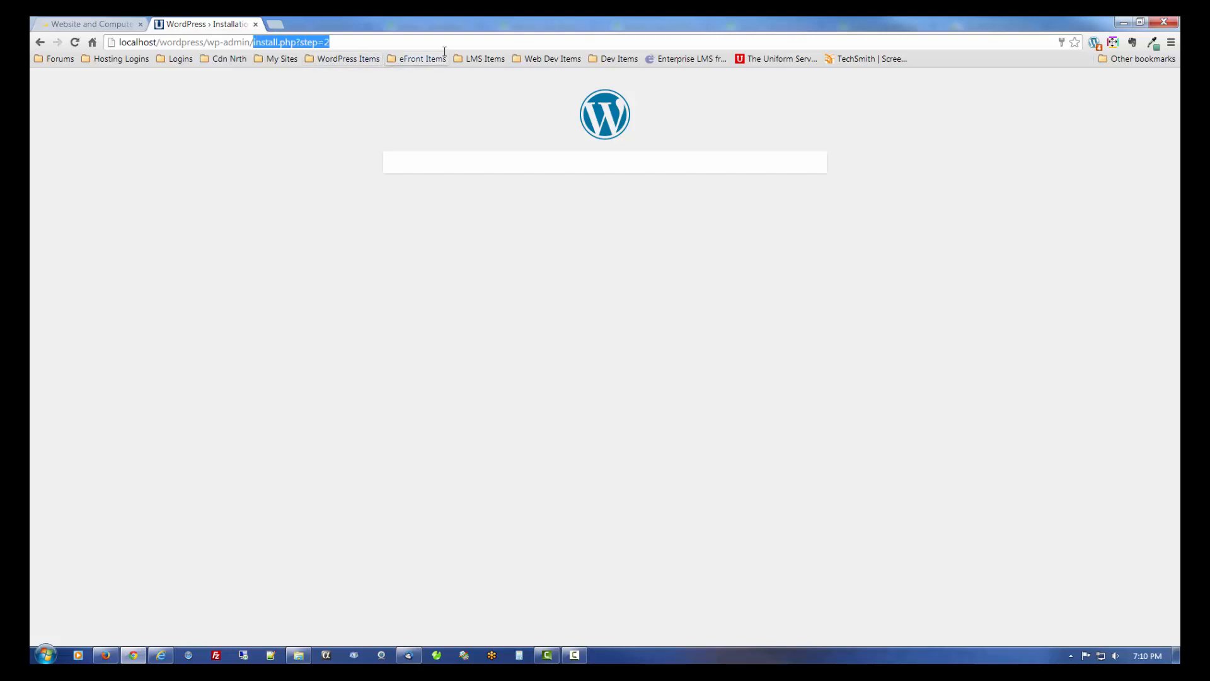
pyautogui.press('BackSpace')
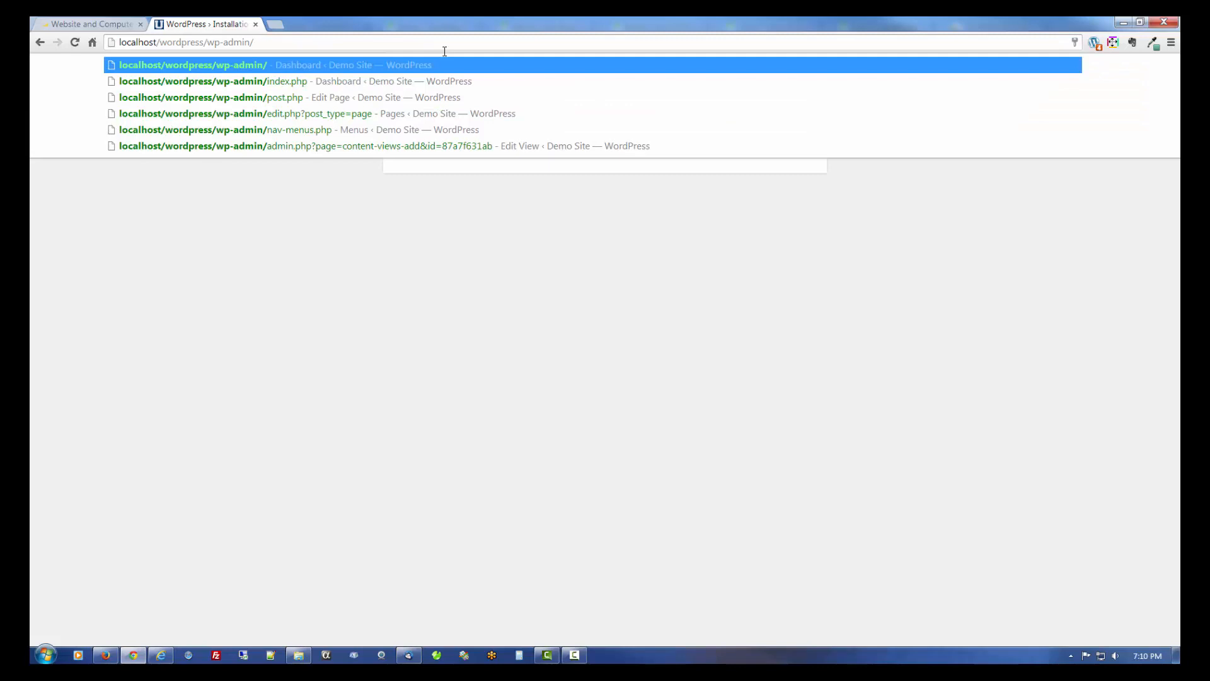
pyautogui.press('Return')
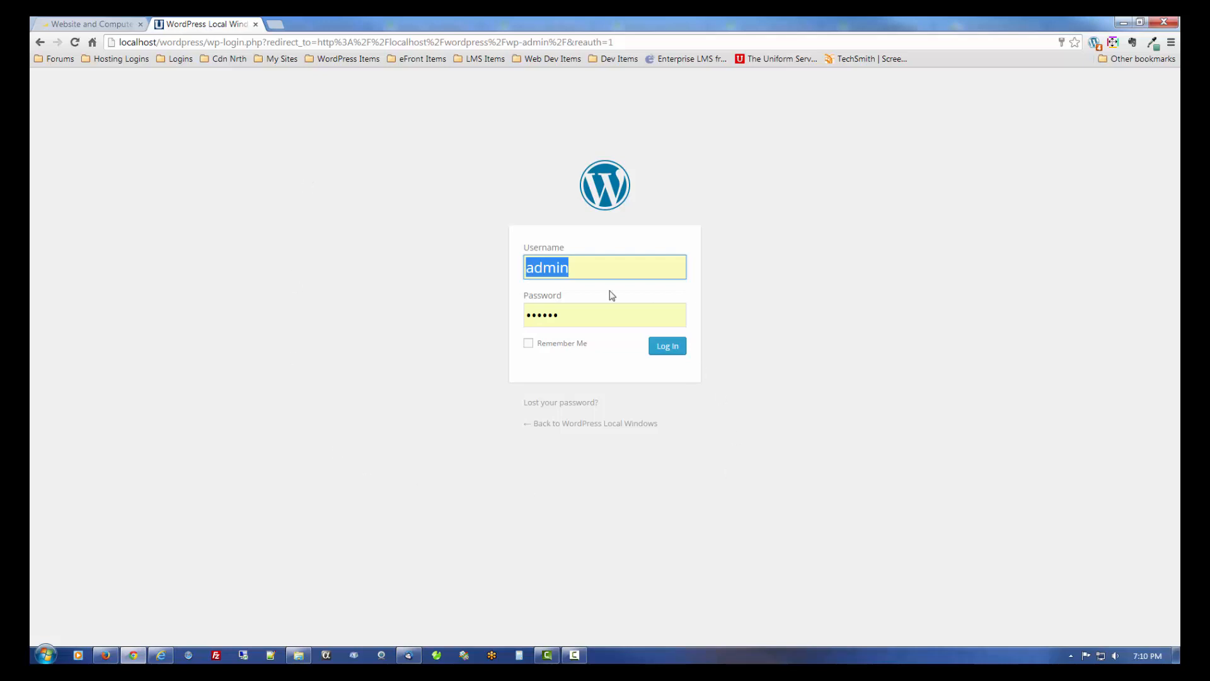
# - Log in to the Dashboard with the saved admin username
pyautogui.click(588, 270)
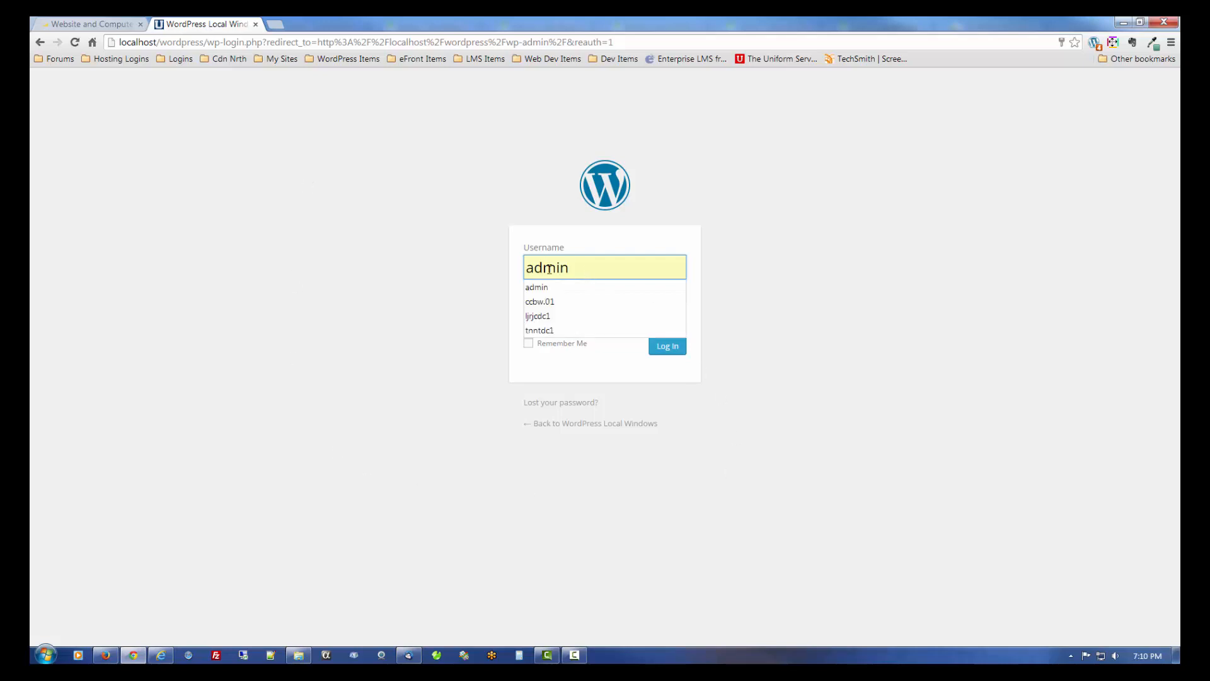
pyautogui.click(413, 294)
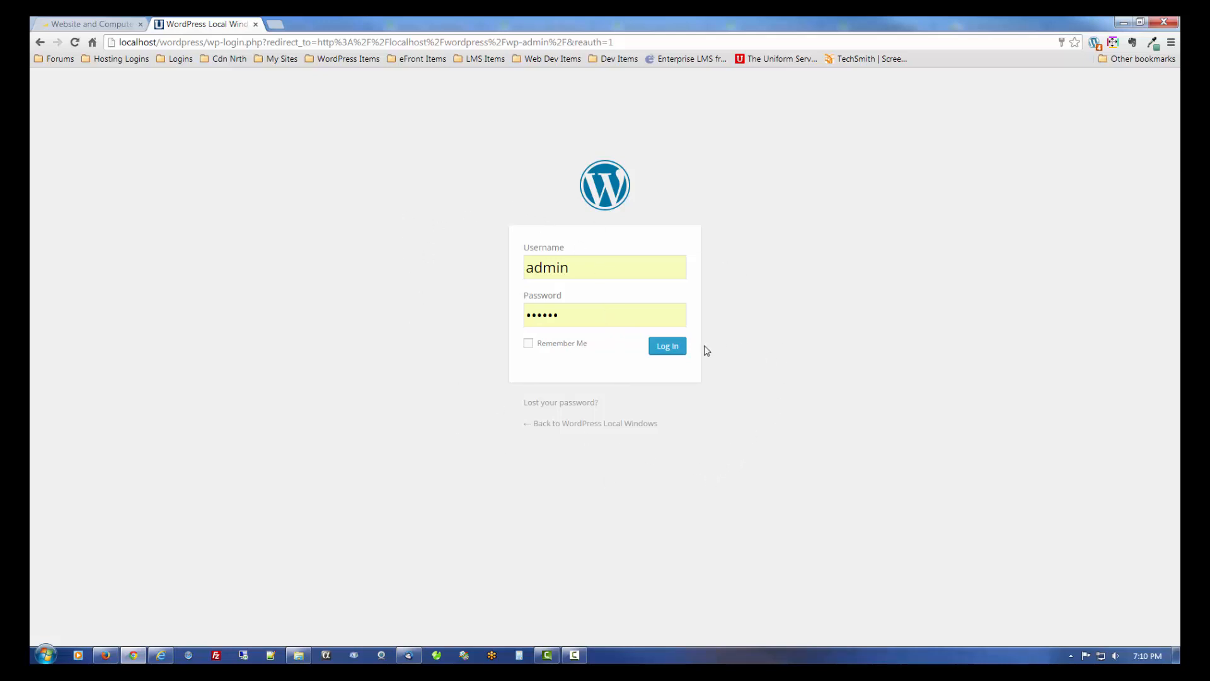
pyautogui.click(666, 349)
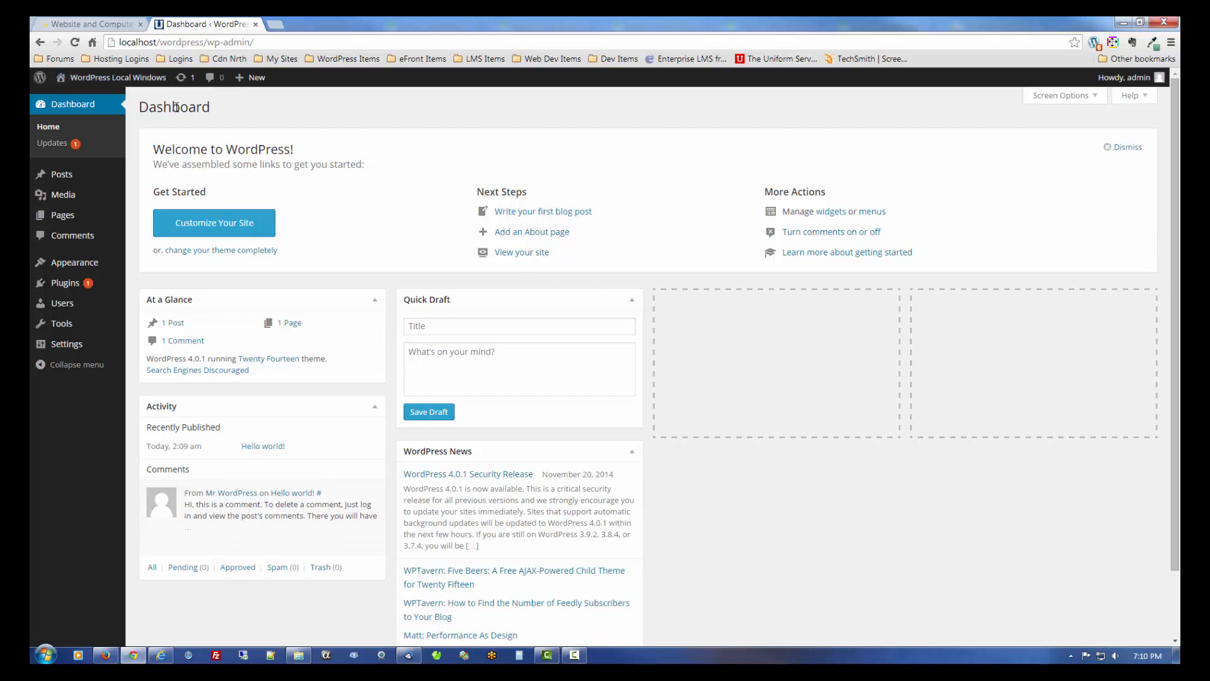
pyautogui.moveTo(116, 81)
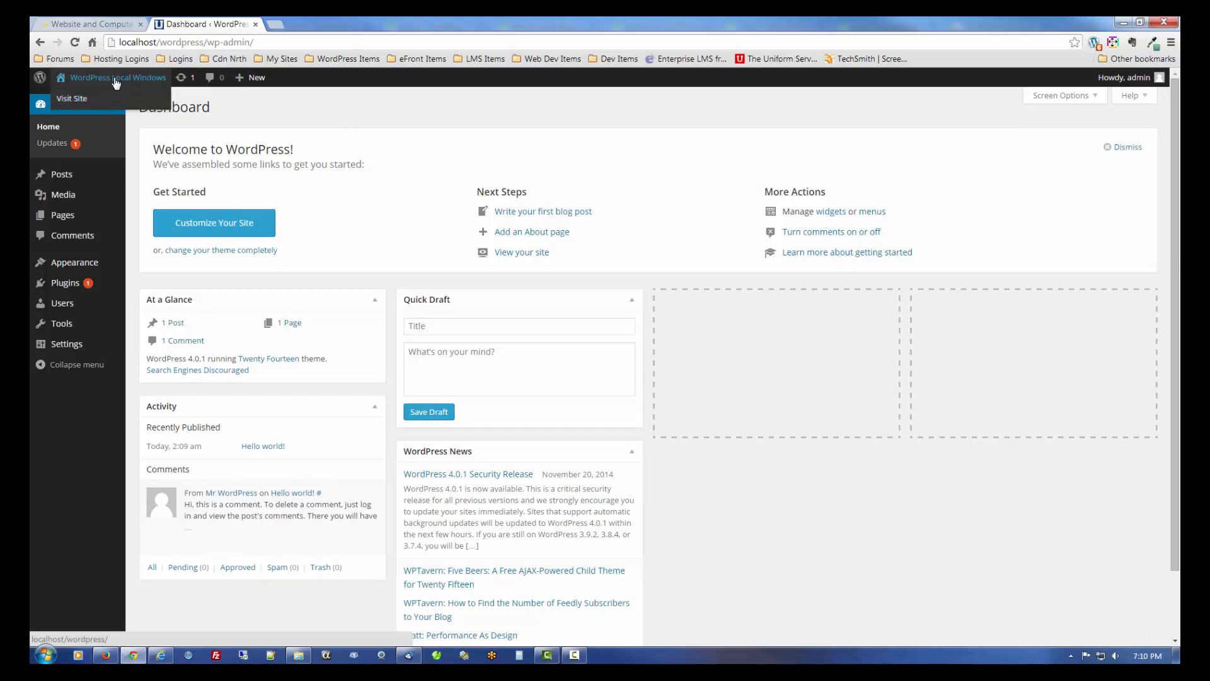
pyautogui.click(116, 79)
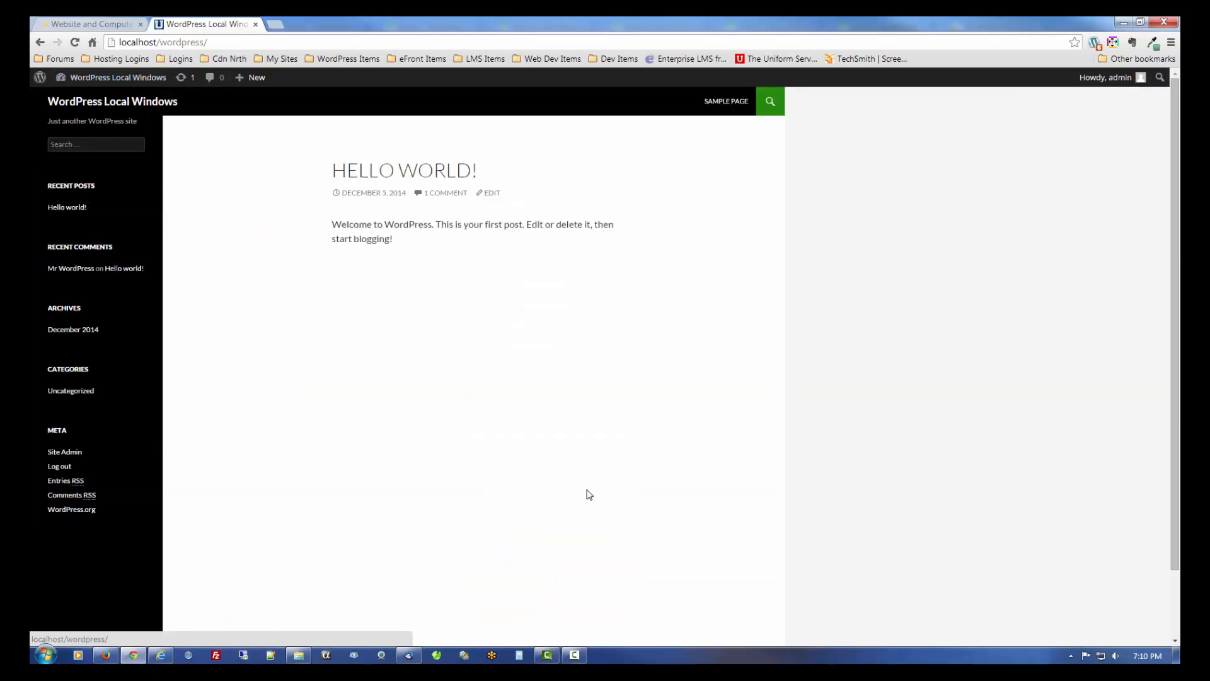
pyautogui.scroll(-2, 337, 399)
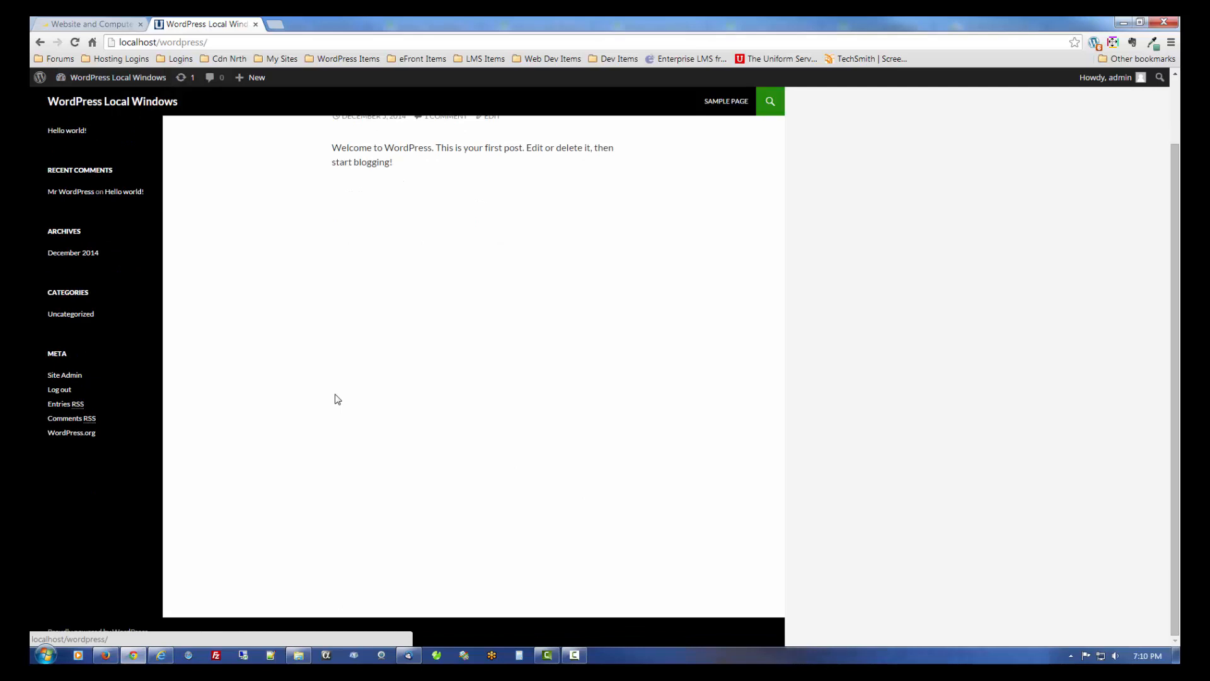
pyautogui.scroll(2, 337, 399)
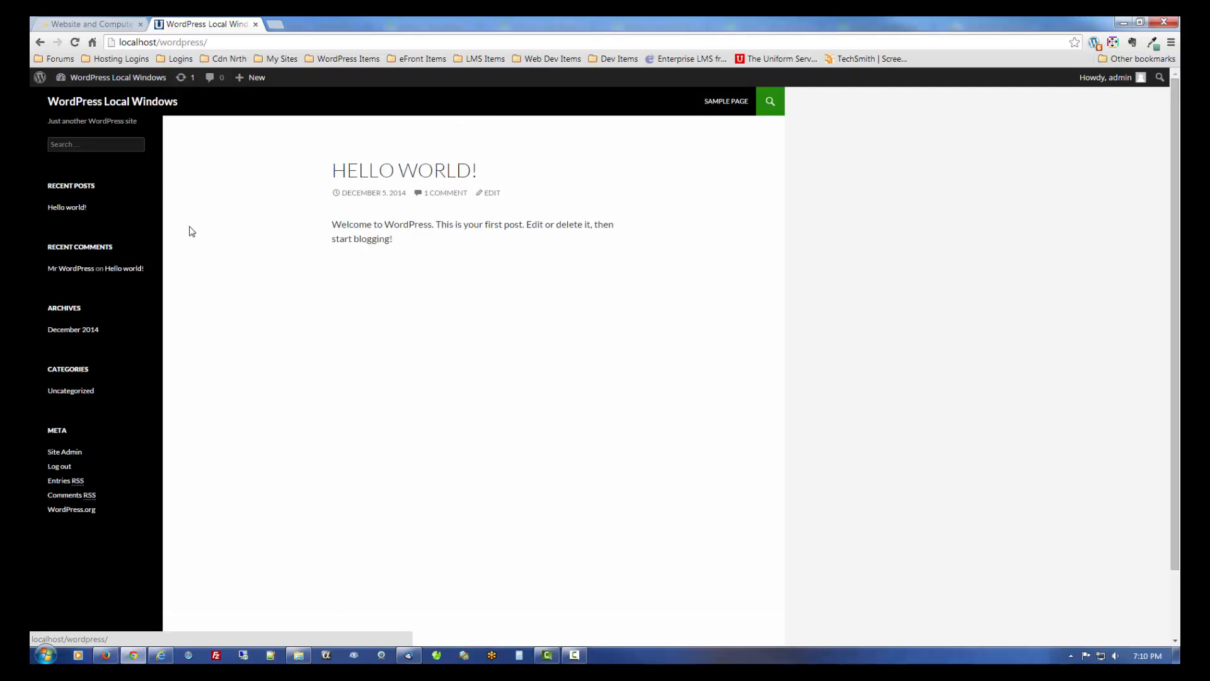
pyautogui.moveTo(113, 79)
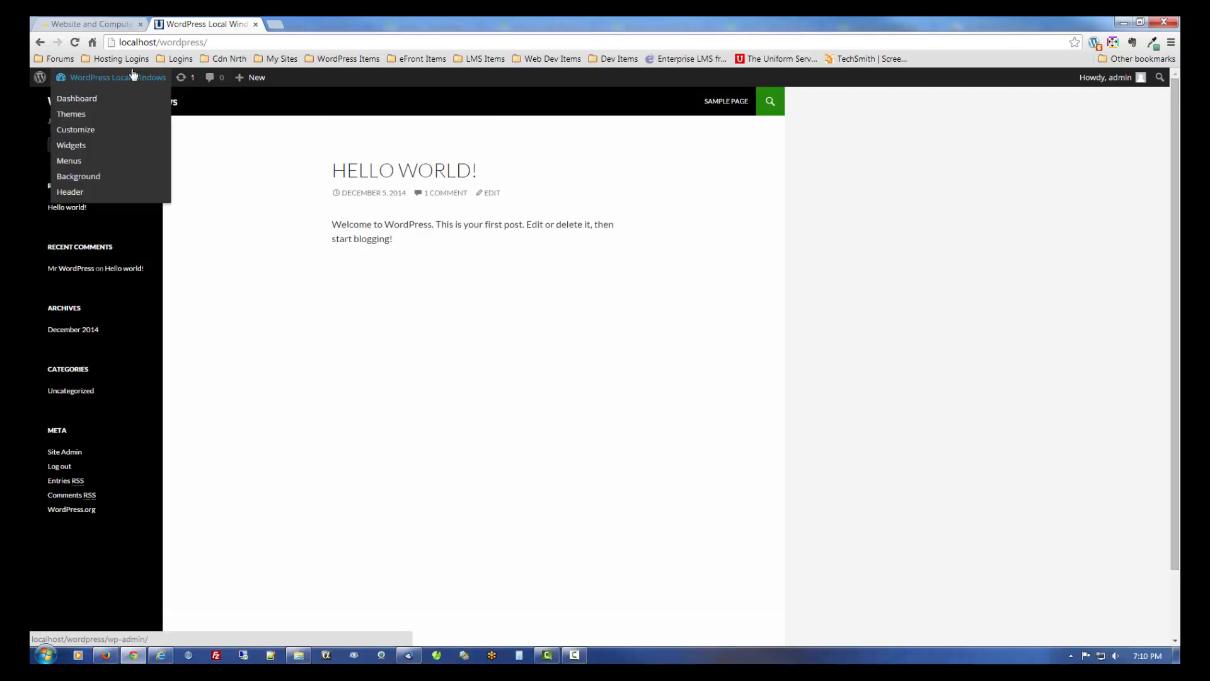
pyautogui.click(72, 102)
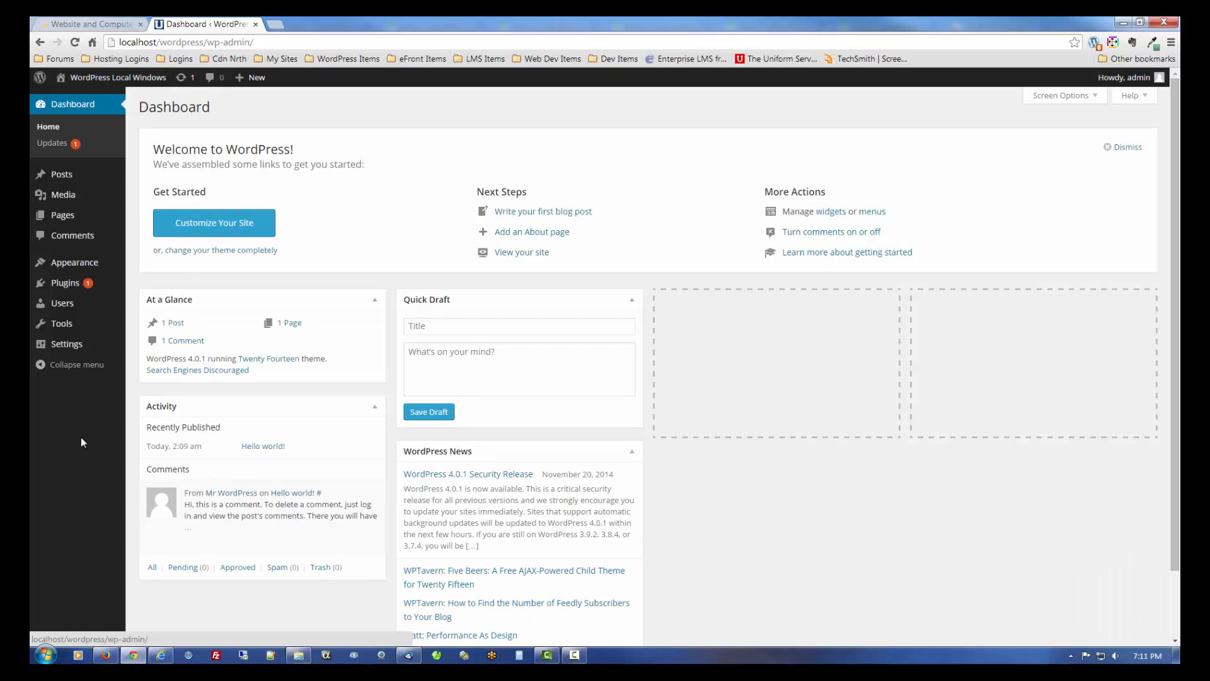
pyautogui.scroll(-1, 81, 437)
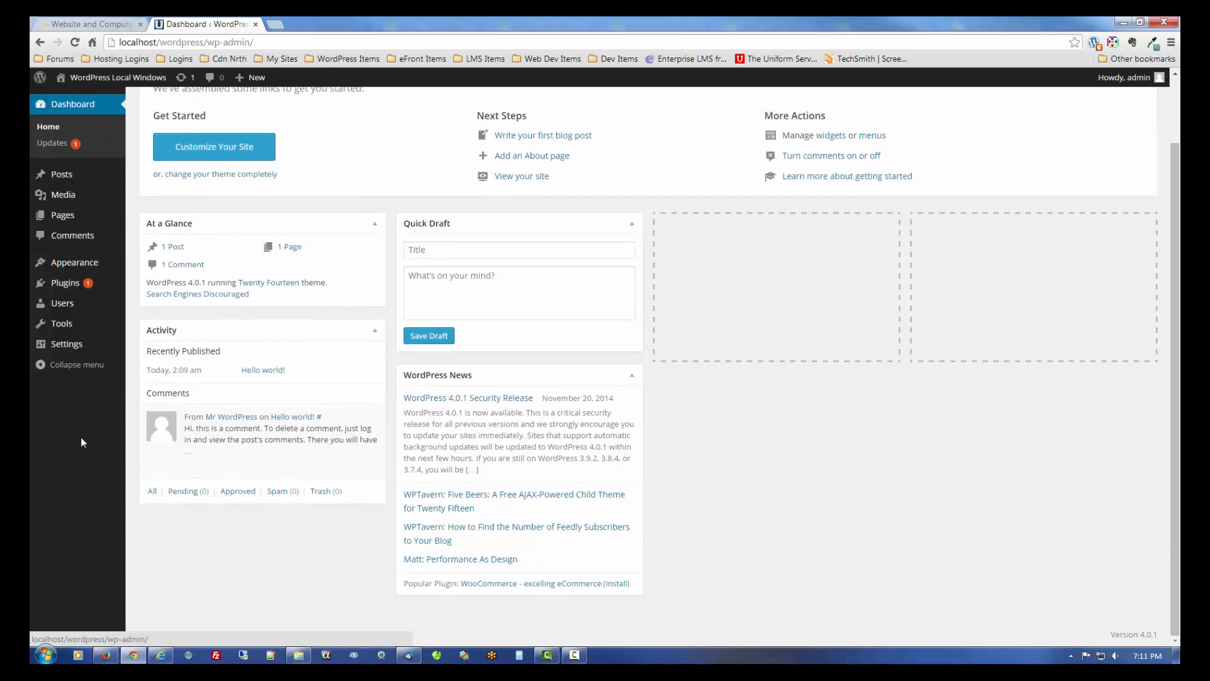
pyautogui.scroll(1, 80, 437)
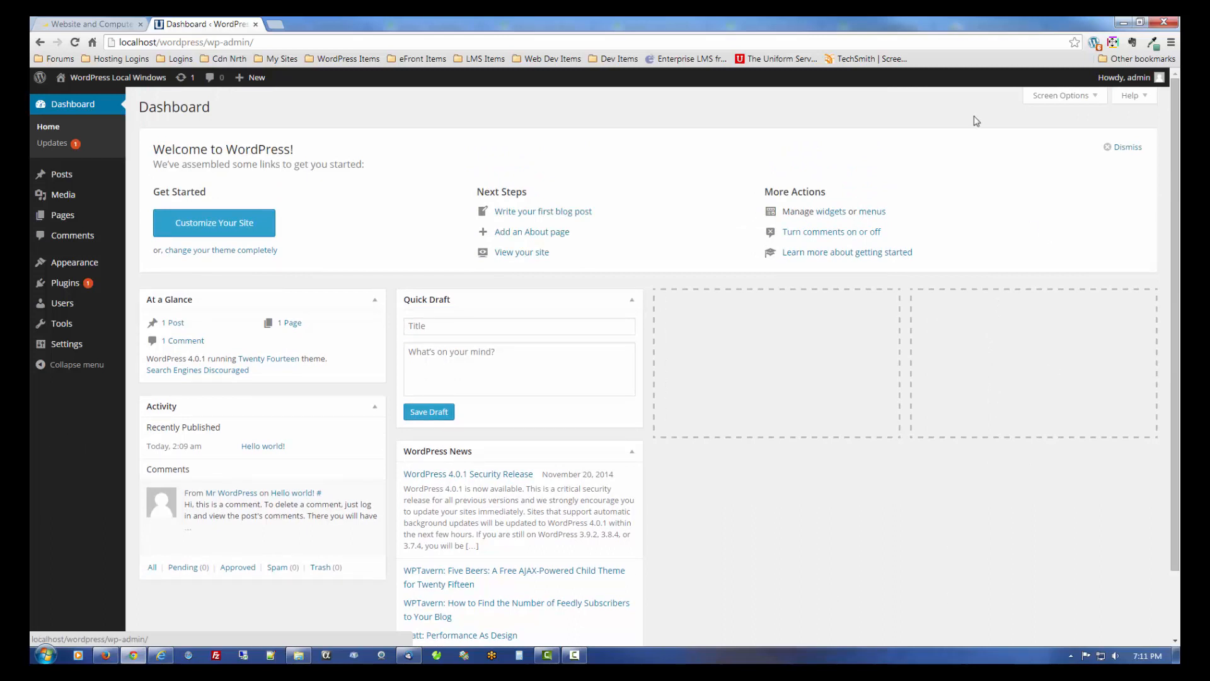
# - Visit the site home page from the admin bar, then browse the front-end Sample Page
pyautogui.click(119, 77)
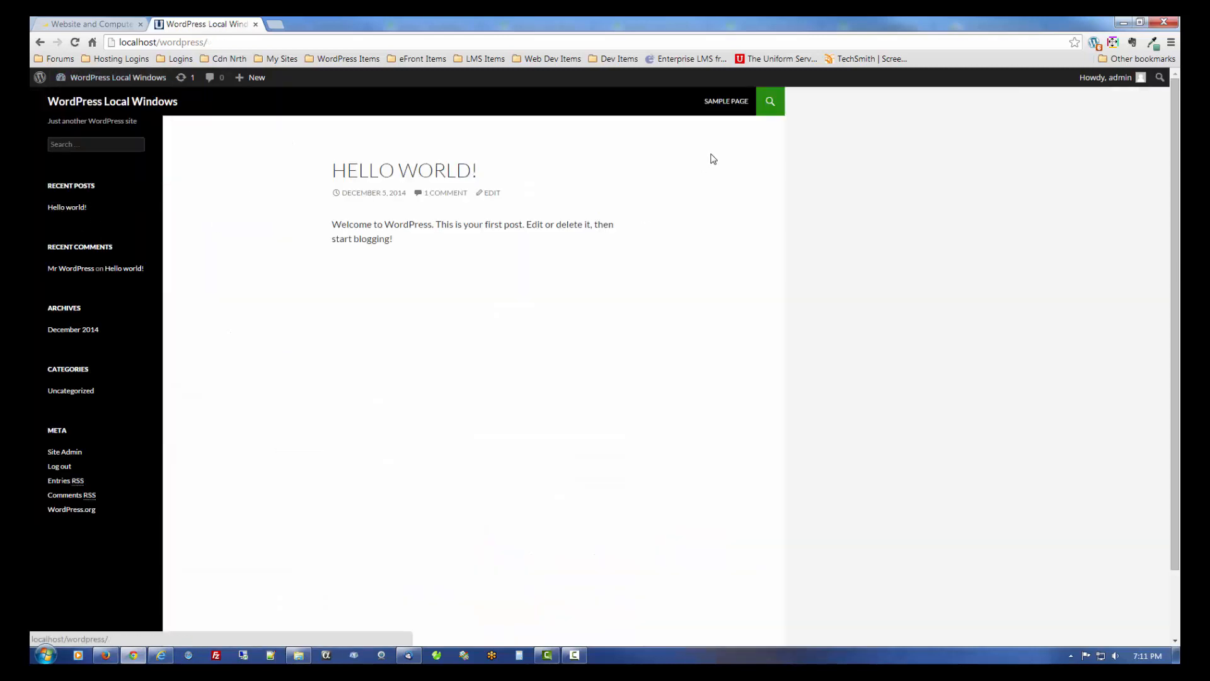
pyautogui.click(726, 102)
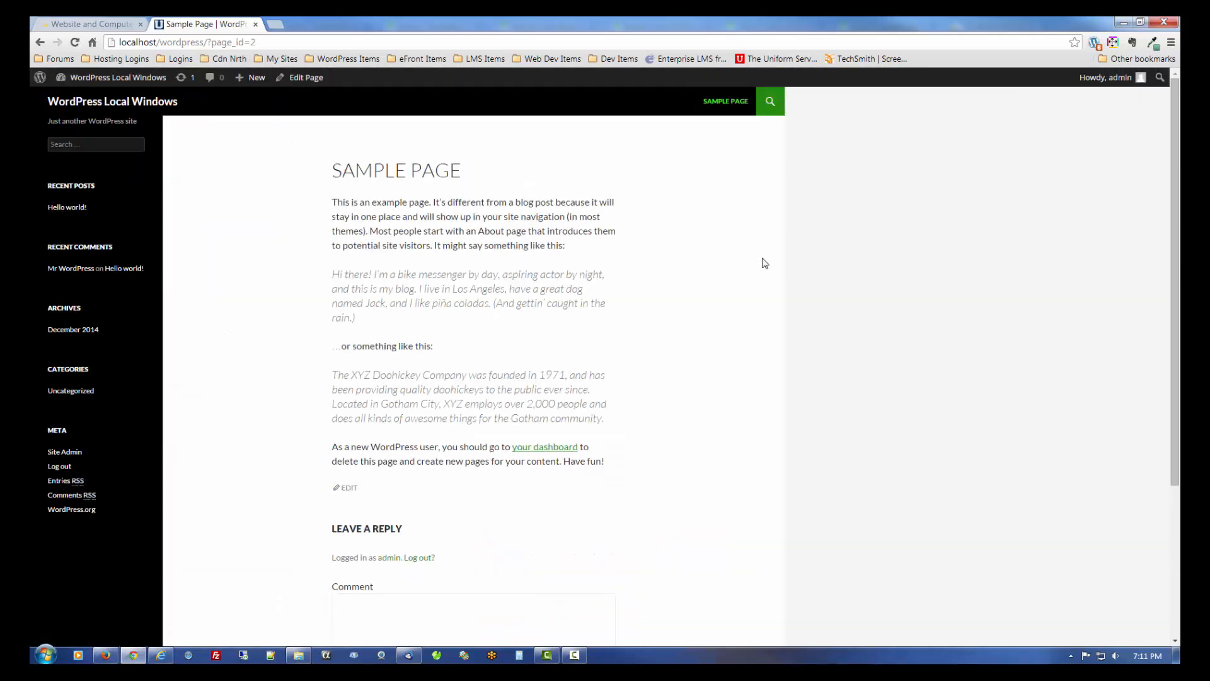
pyautogui.scroll(-1, 765, 263)
pyautogui.scroll(-3, 765, 263)
pyautogui.scroll(4, 765, 265)
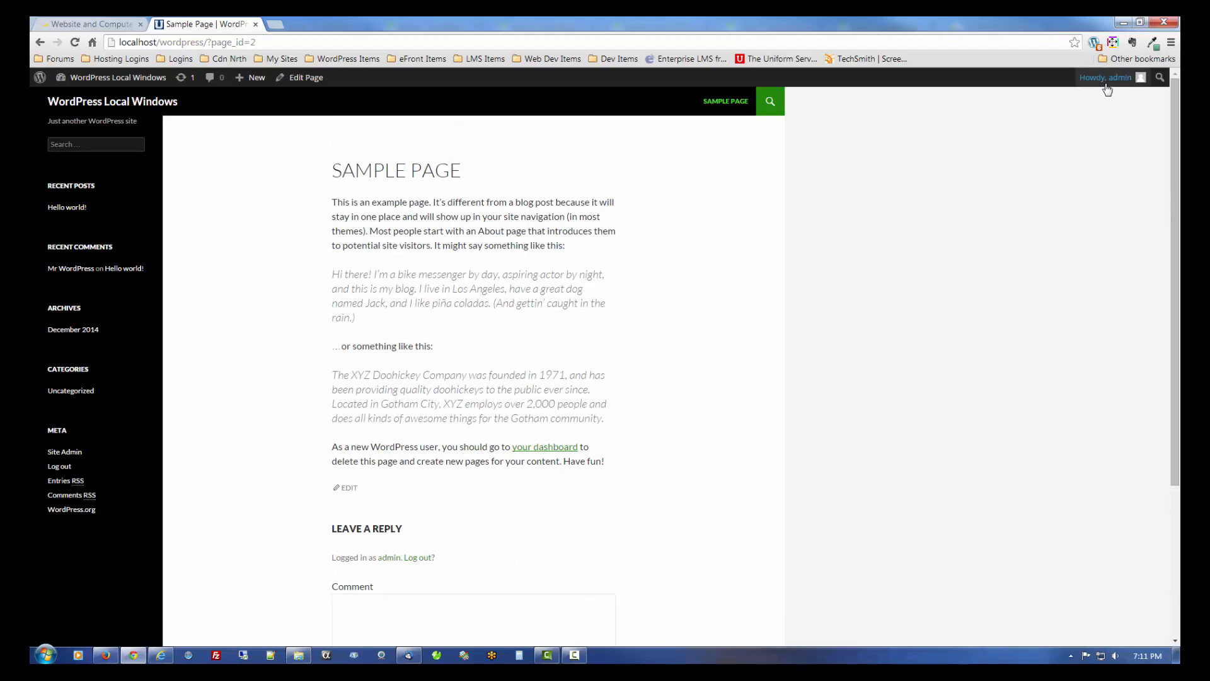
pyautogui.moveTo(1109, 77)
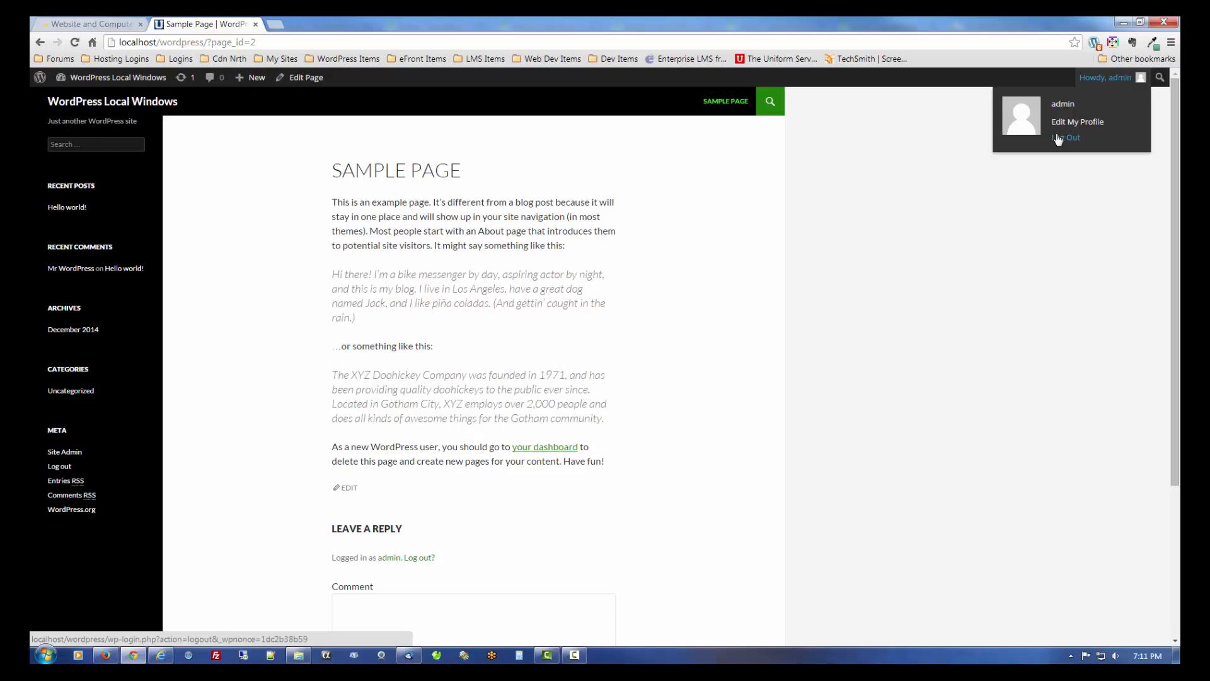